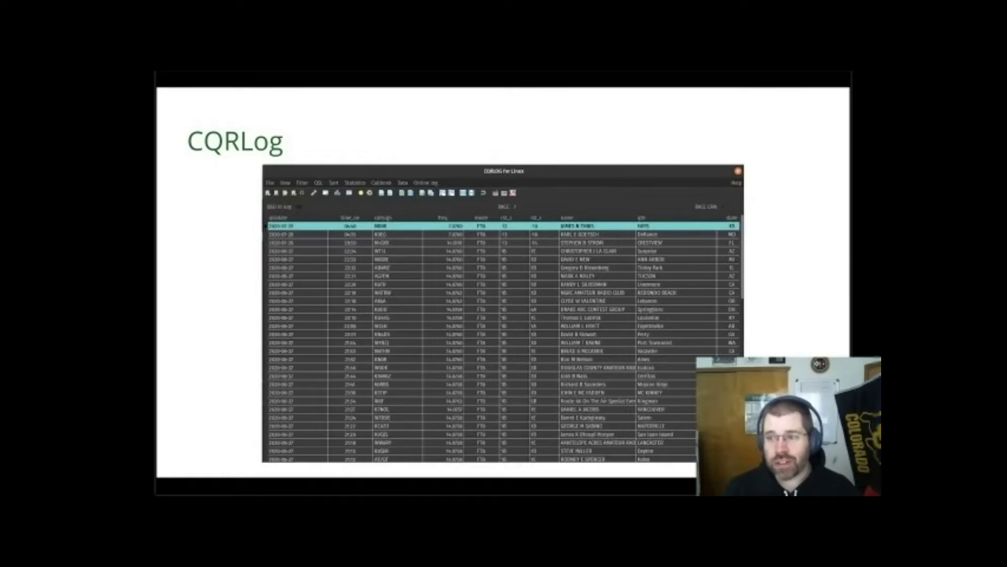
Advance to the 'CQRLog HiDPI (Retina)' slide showing the log with the ADIF import dialog
key("Right")
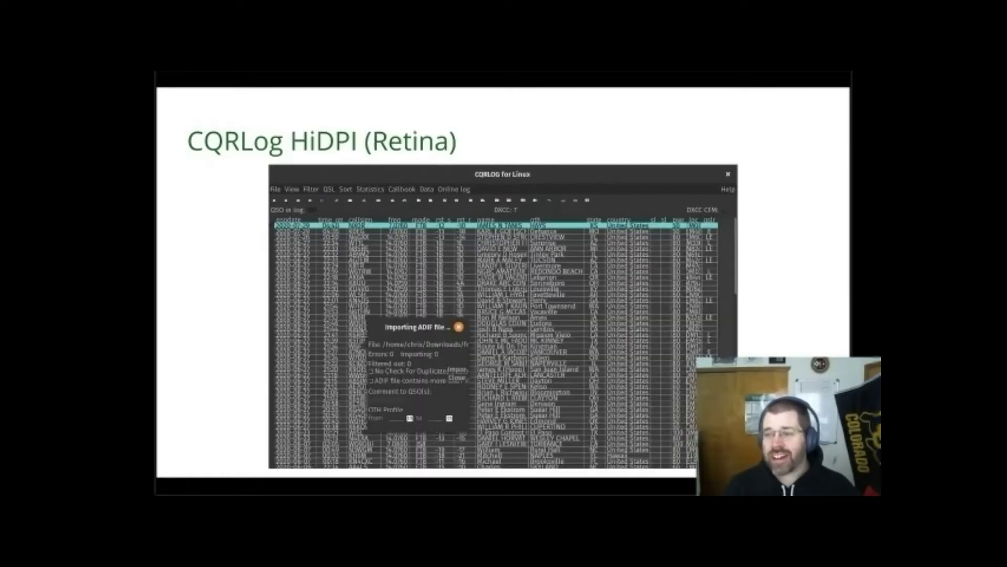
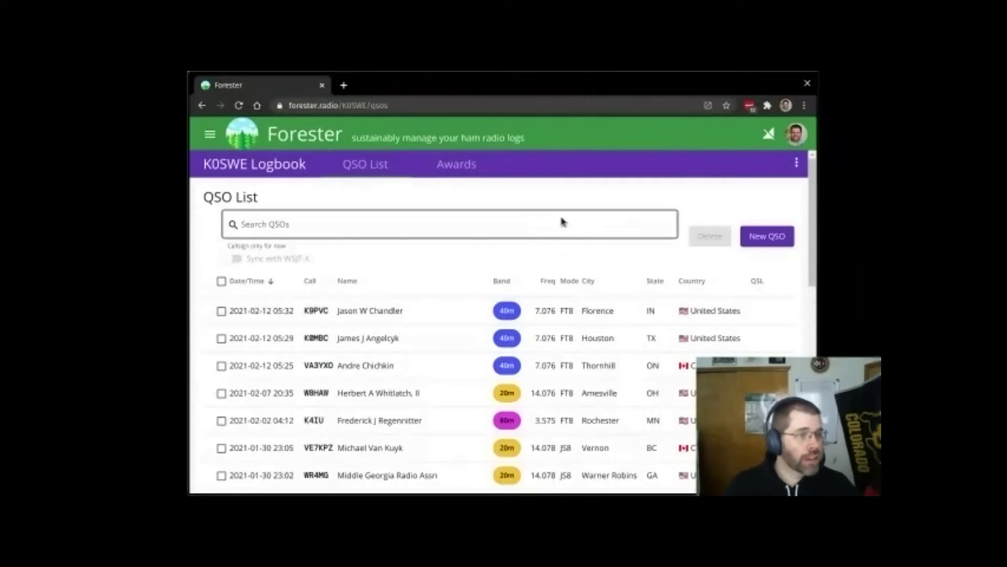
Reload the logbook page, then start a new QSO entry and cancel it
left_click(473, 213)
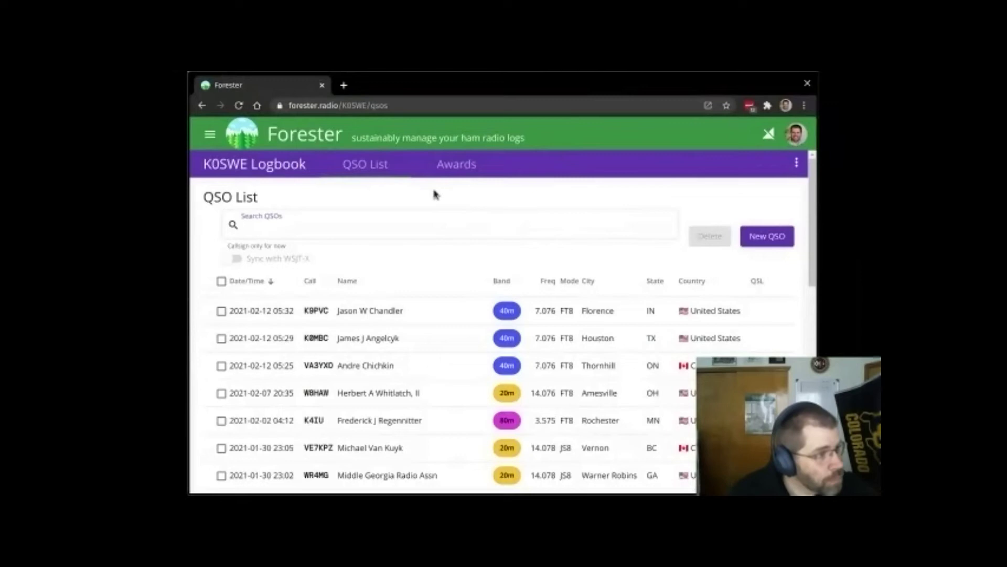
left_click(433, 194)
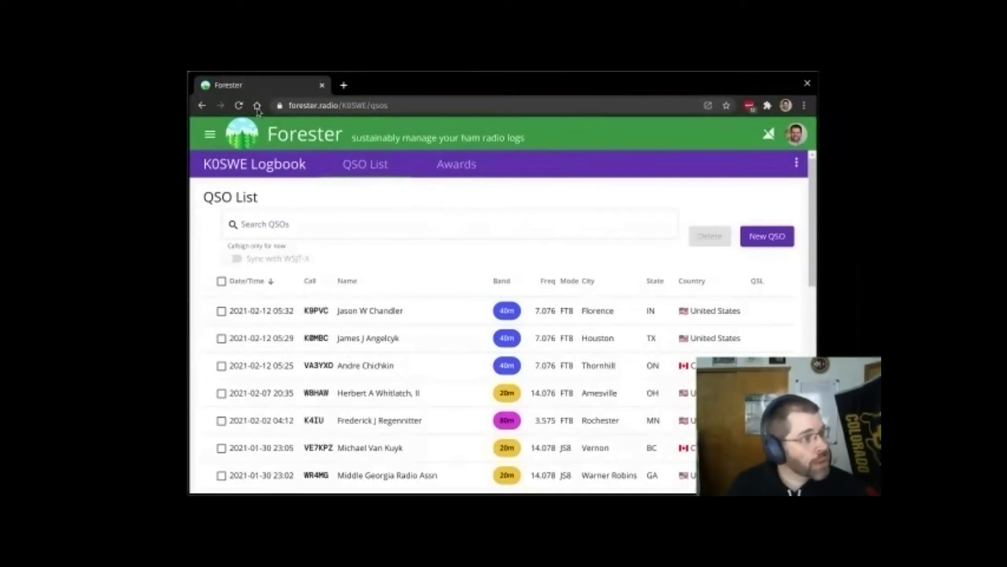
left_click(238, 105)
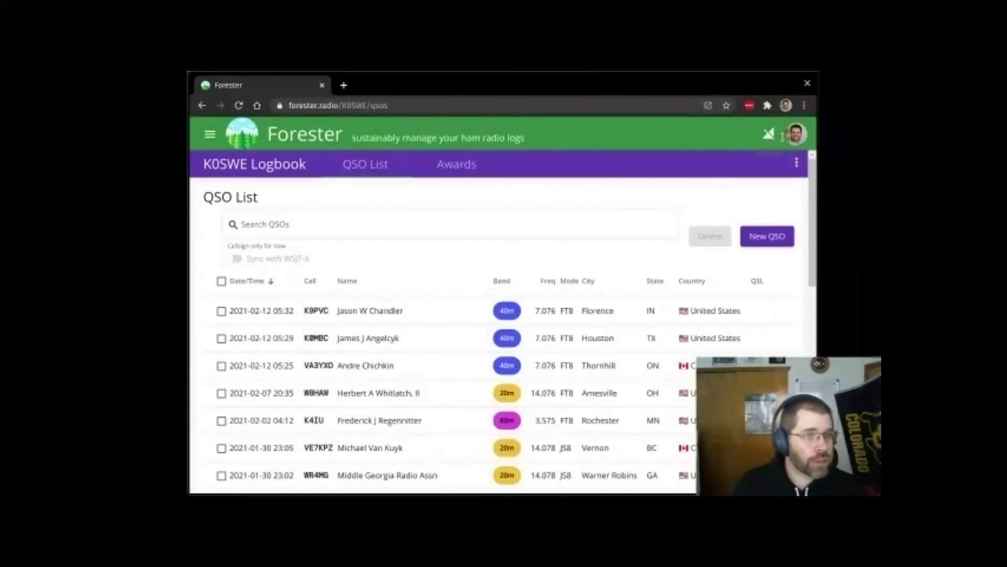
mouse_move(784, 133)
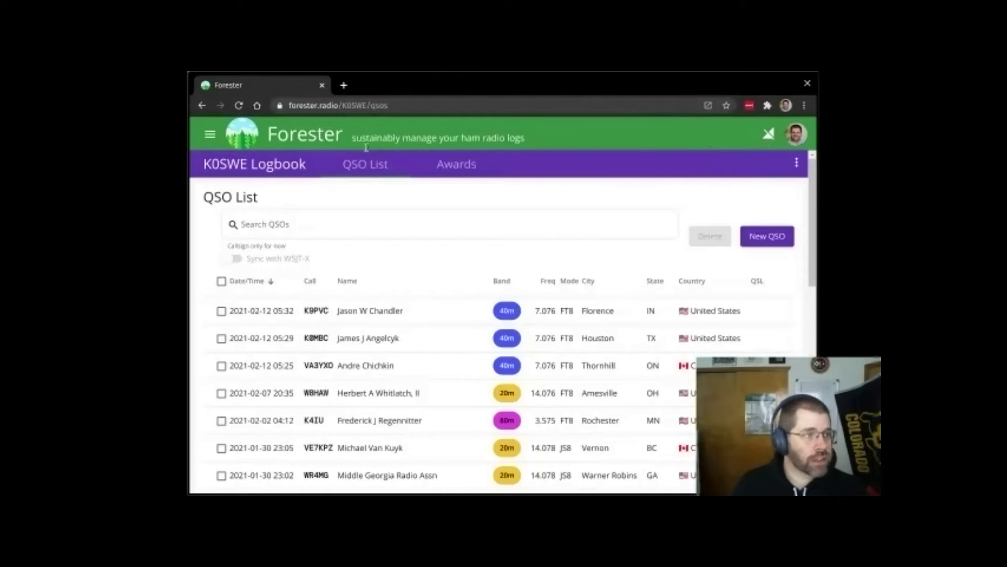
left_click(779, 244)
scroll(425, 292, "down", 4)
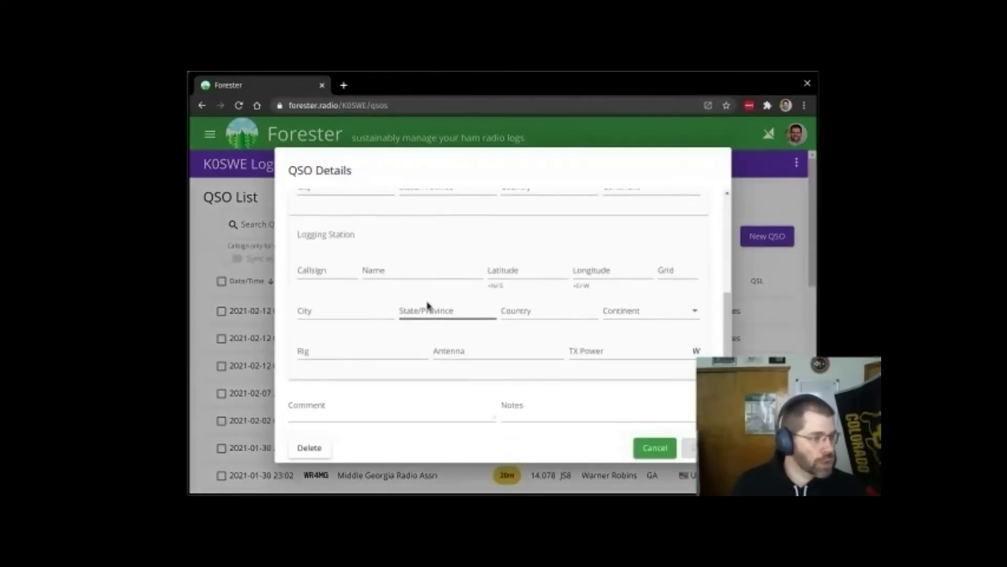
scroll(426, 302, "up", 5)
left_click(662, 453)
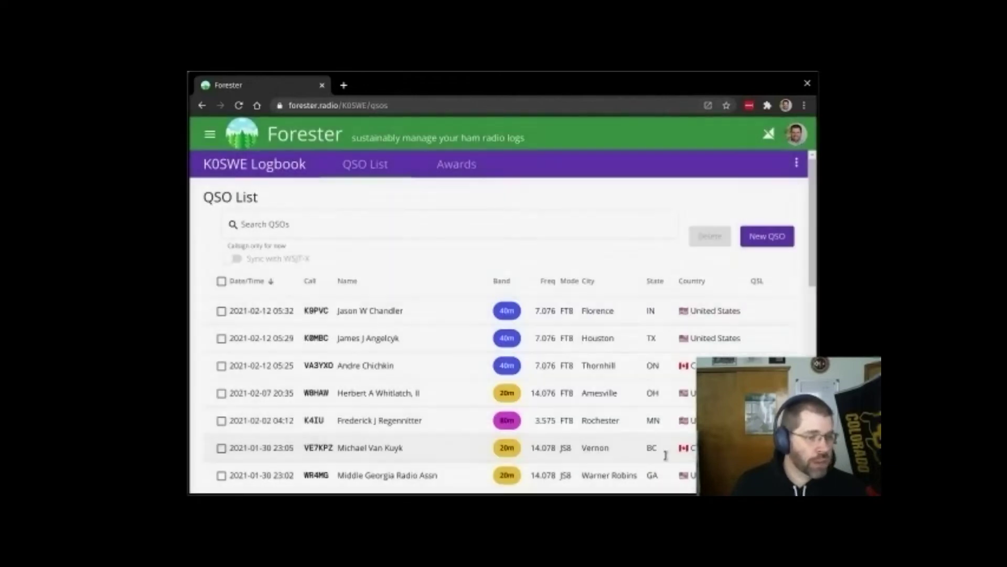
left_click(401, 314)
scroll(454, 302, "down", 2)
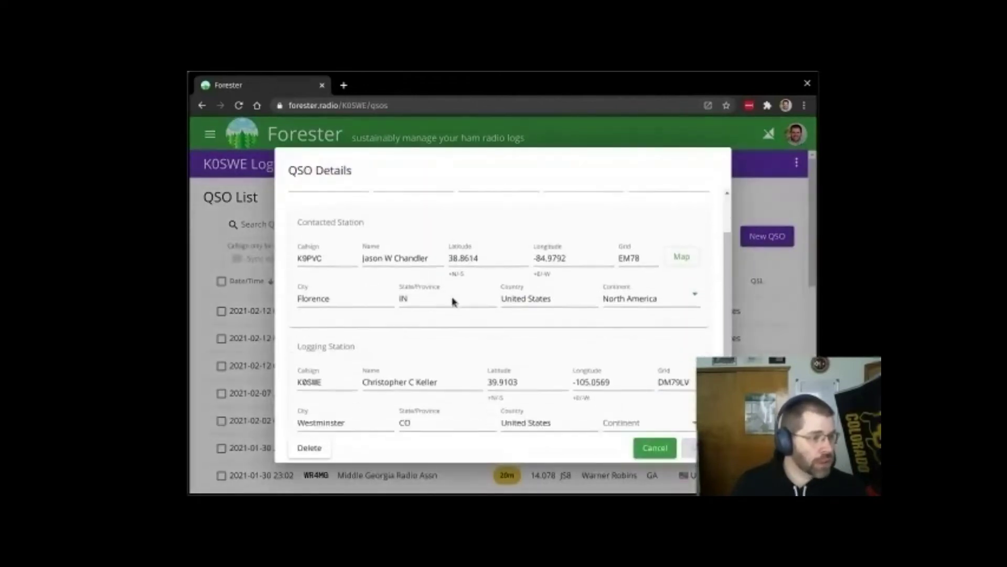
scroll(454, 302, "down", 2)
scroll(454, 328, "up", 3)
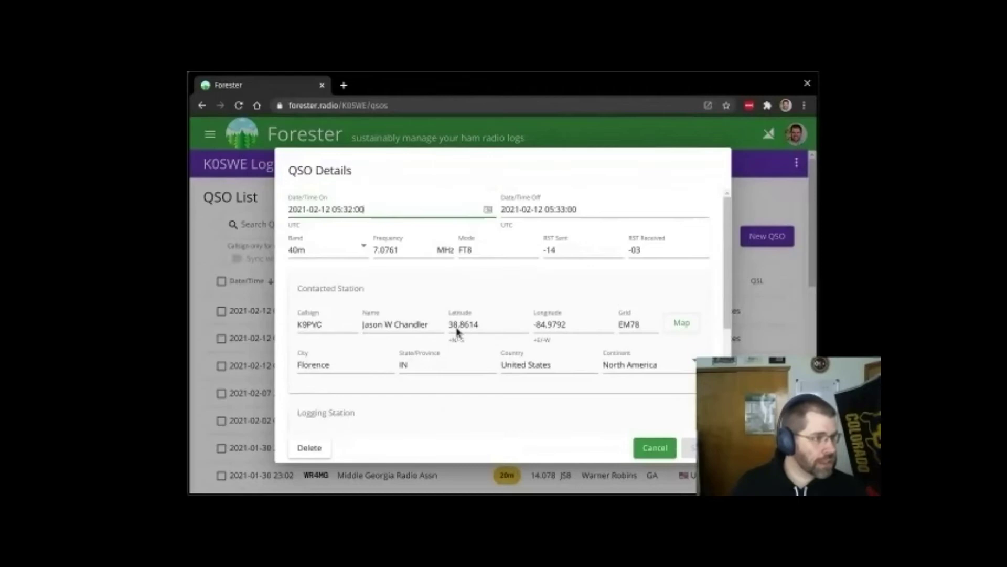
left_click(672, 451)
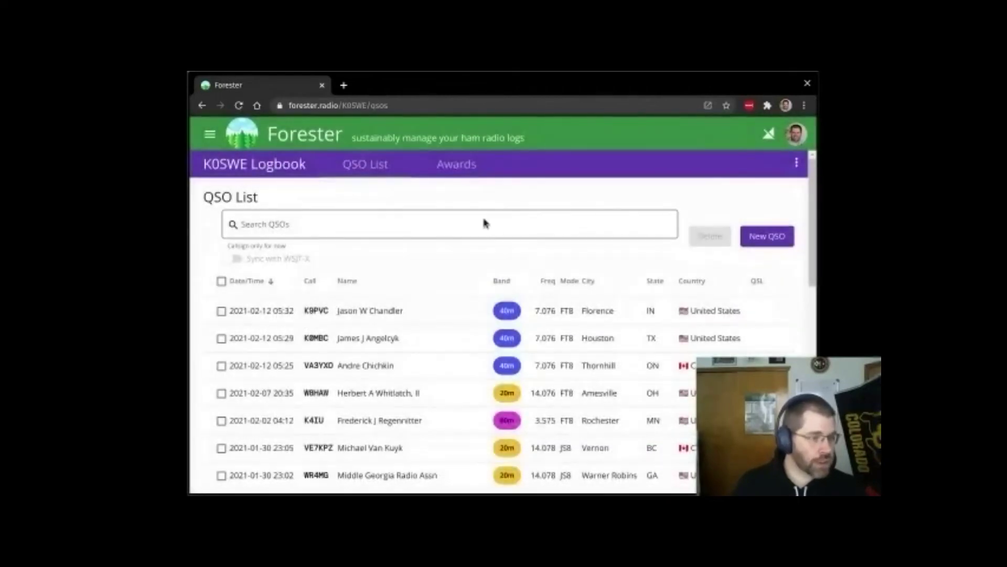
Search the QSO list for 'km4', then clear the search to restore the full list
left_click(477, 232)
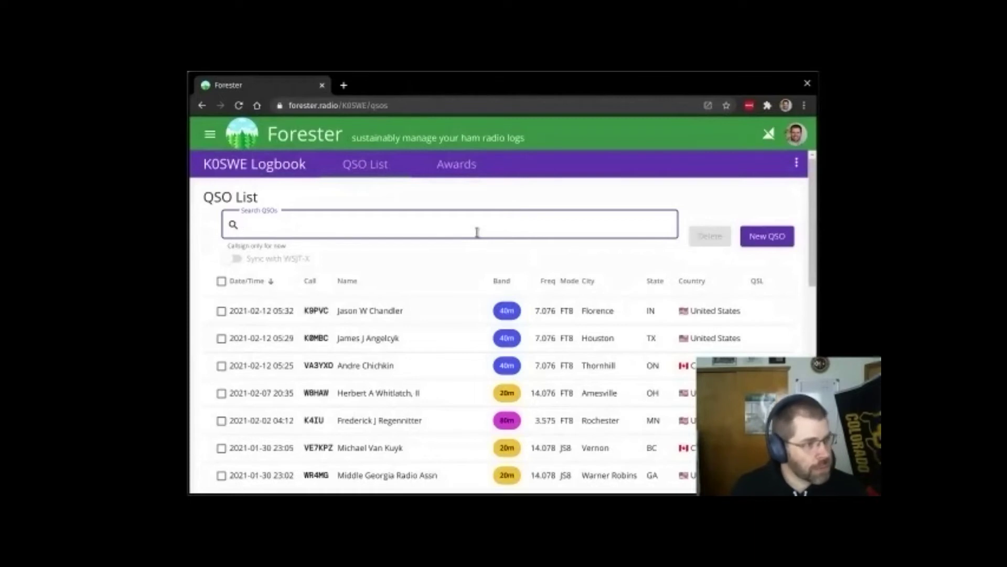
type("km4")
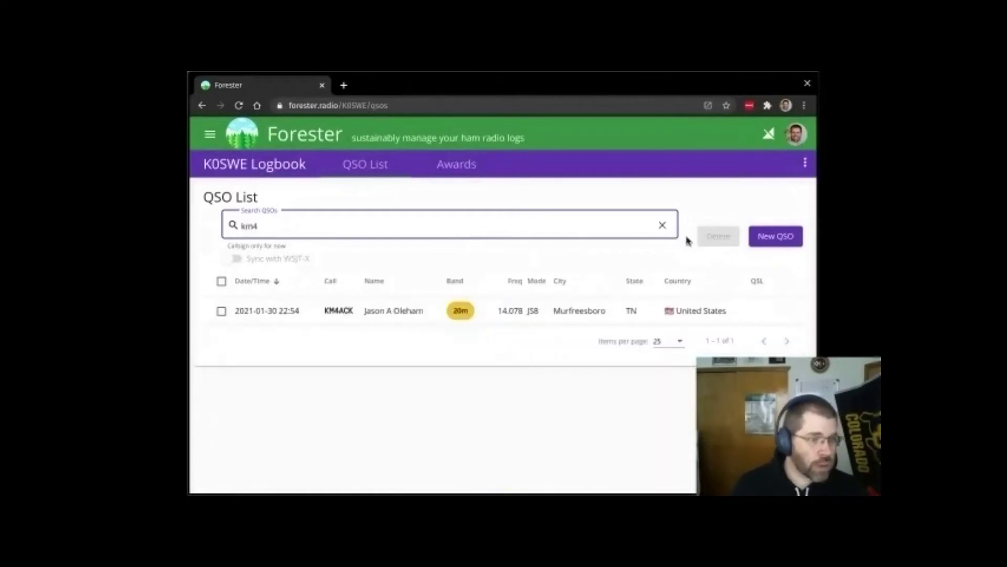
left_click(671, 233)
left_click(603, 257)
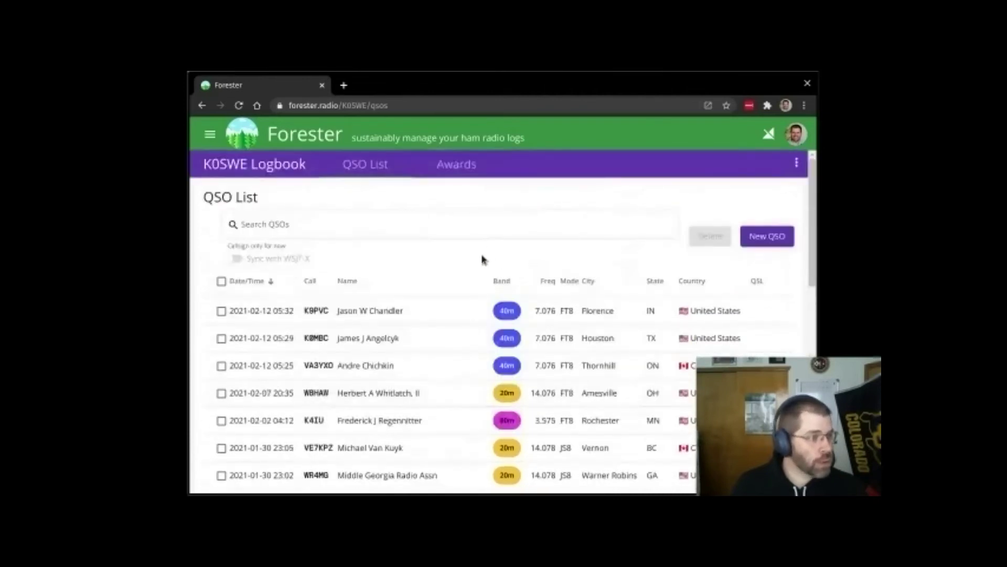
Open the Worked All States awards map filtered to Digital mode, trying 40m then 20m
left_click(480, 175)
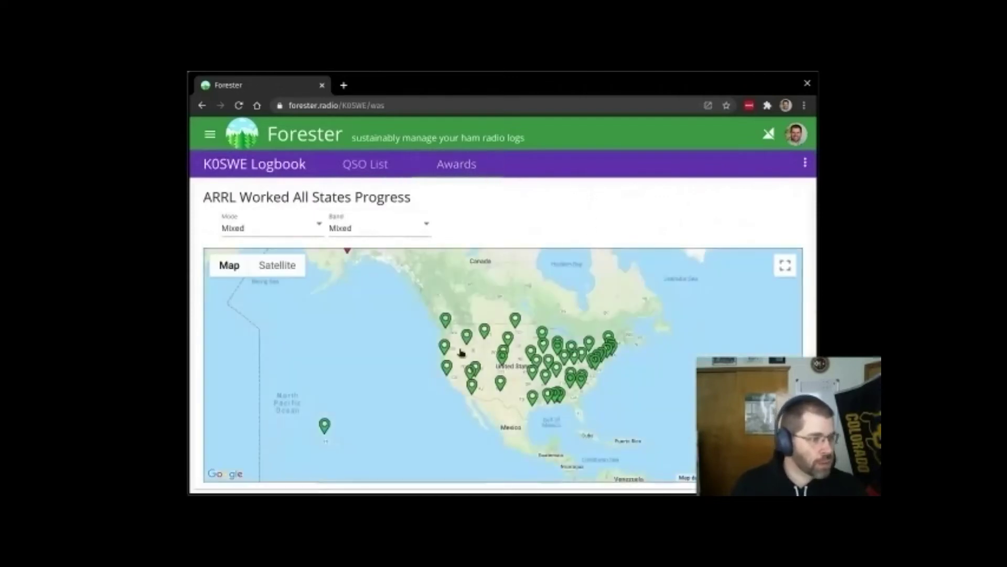
left_click(315, 232)
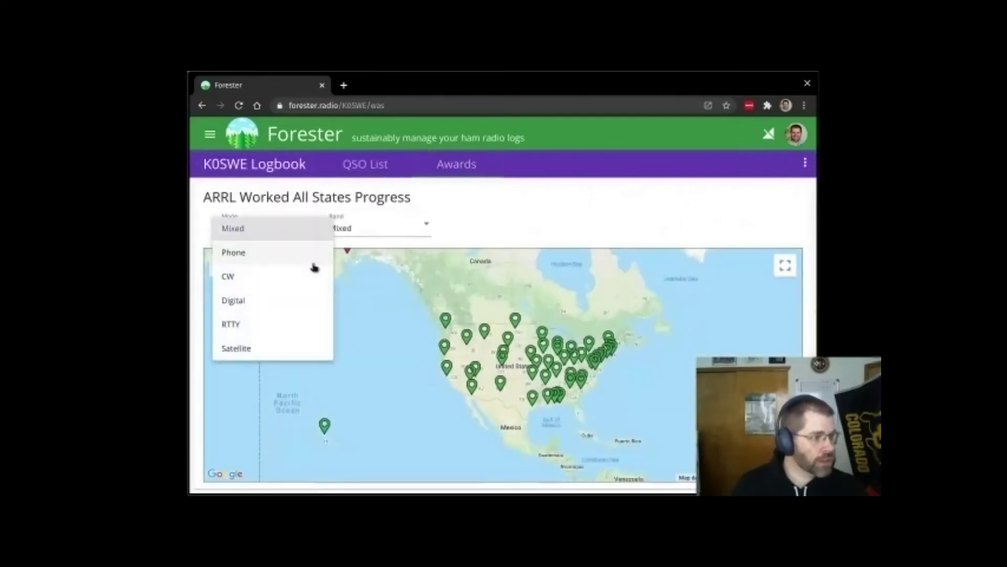
left_click(302, 301)
left_click(382, 235)
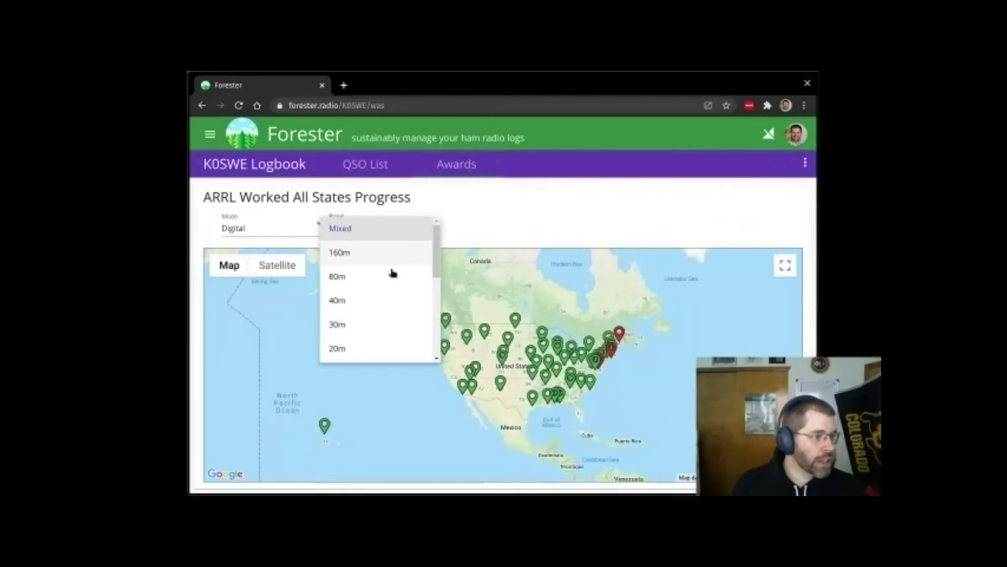
left_click(389, 302)
left_click(401, 229)
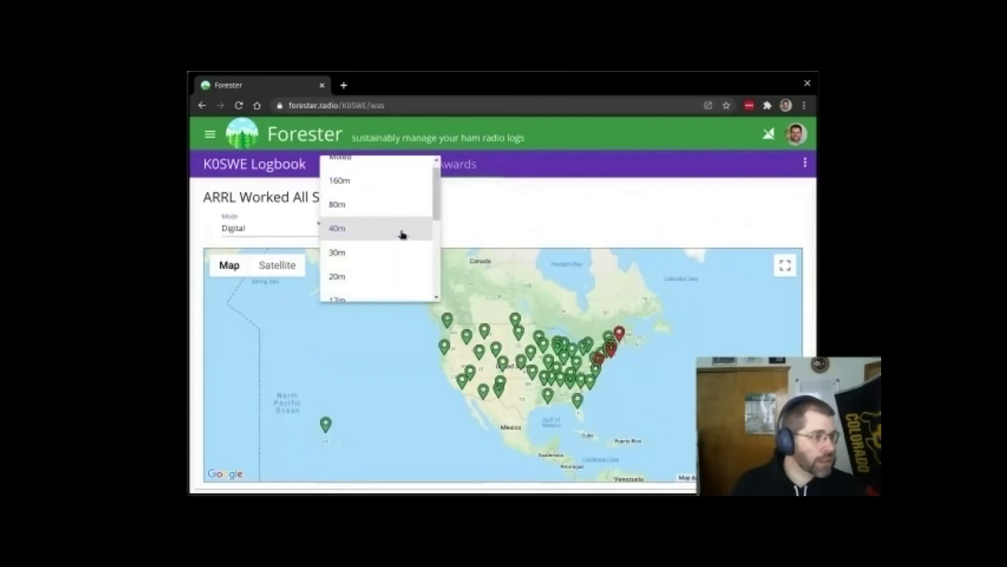
left_click(394, 286)
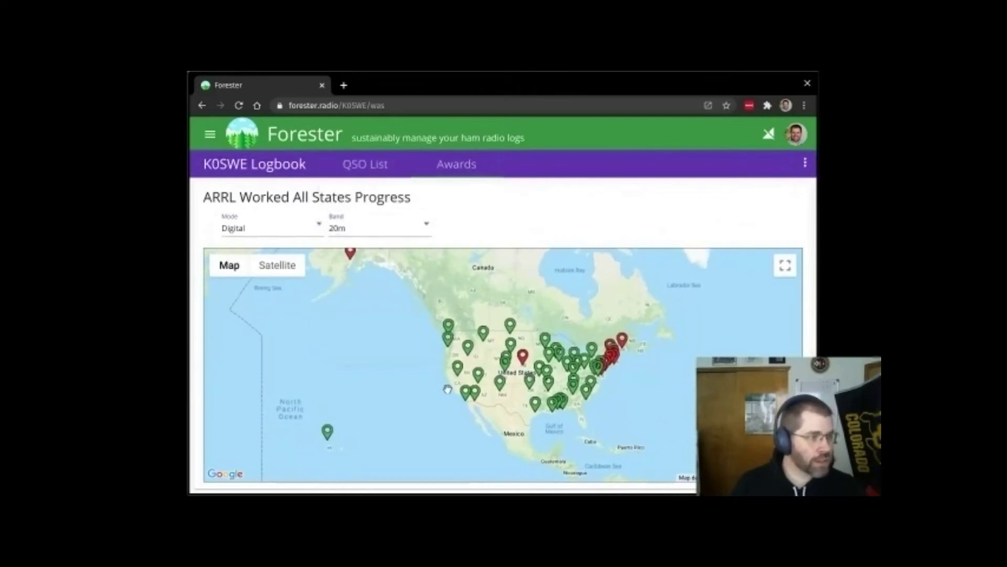
Pan the map across the central US and Gulf Coast, then set the band back to 40m
scroll(451, 383, "up", 2)
left_click_drag(672, 374, 431, 386)
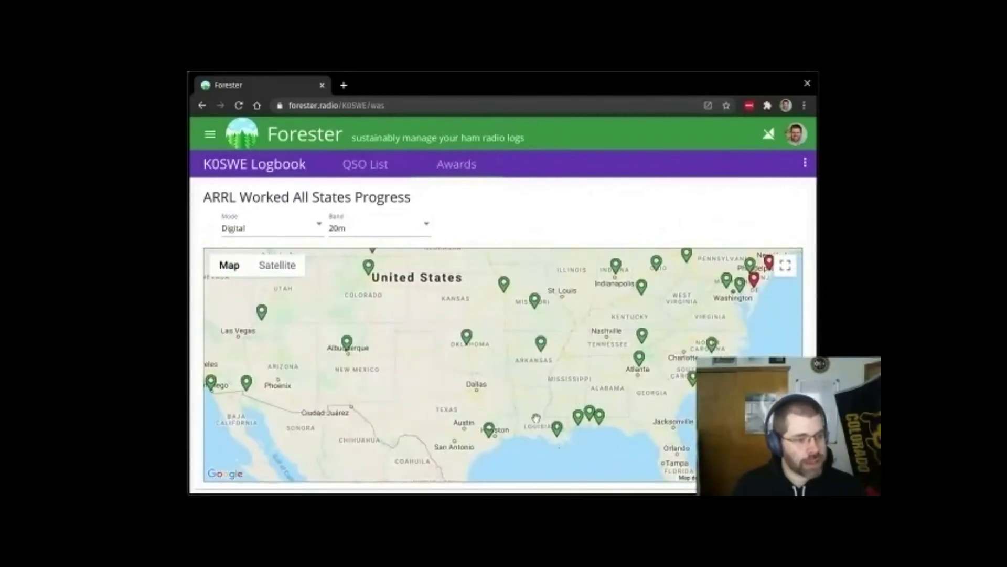
left_click_drag(595, 370, 586, 424)
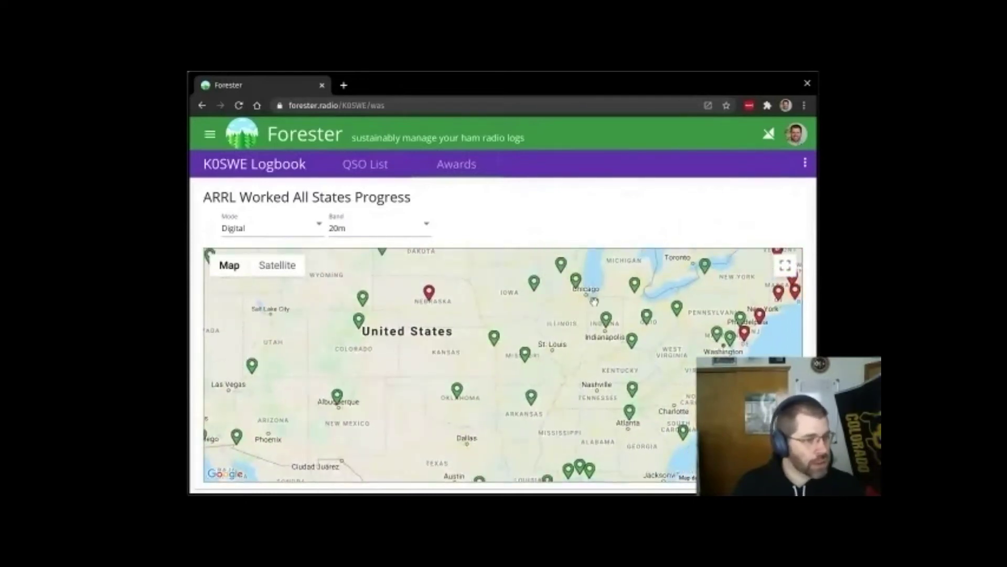
mouse_move(575, 335)
left_mouse_down()
mouse_move(579, 353)
mouse_move(559, 287)
left_mouse_up()
left_click_drag(541, 384, 555, 370)
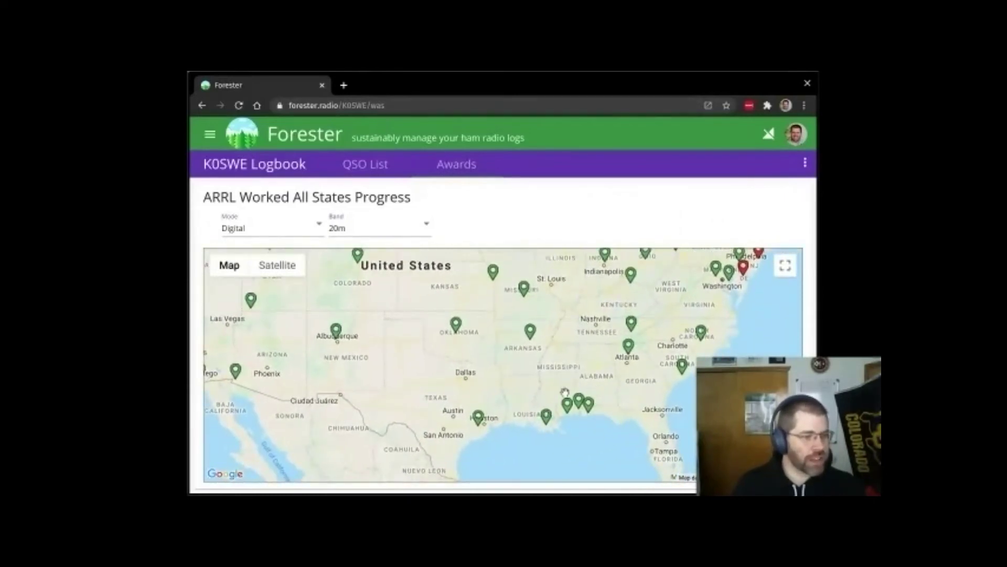
left_click(387, 233)
left_click(369, 189)
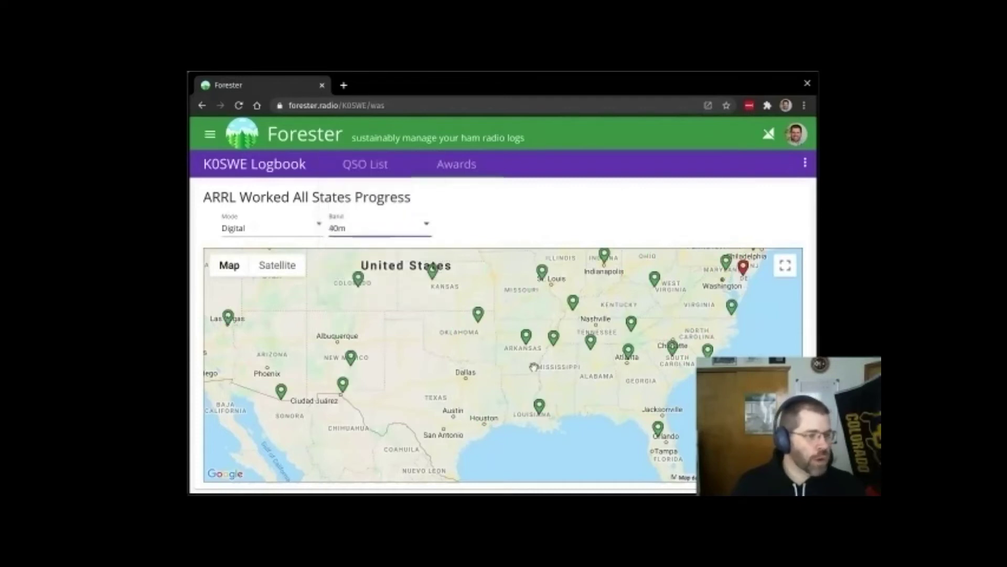
left_click_drag(533, 366, 508, 383)
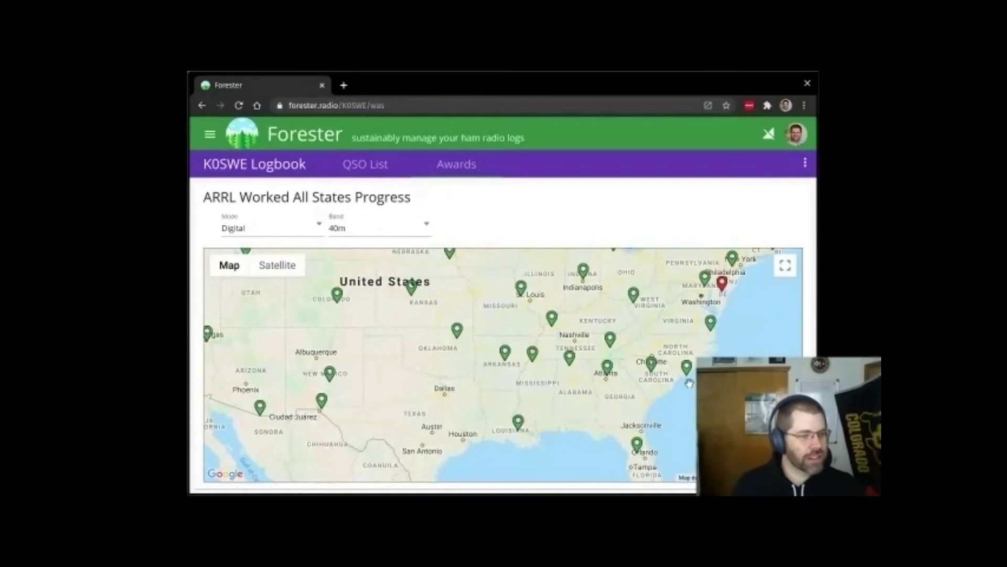
scroll(474, 368, "down", 3)
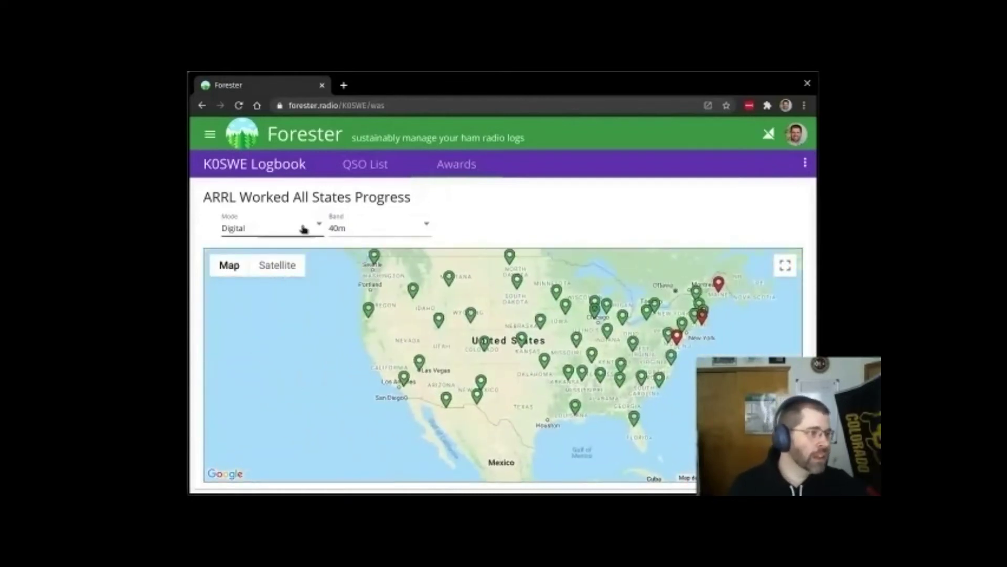
Return Forester to the QSO list and bring WSJT-X, decoding 20m FT8, to the front
left_click(388, 169)
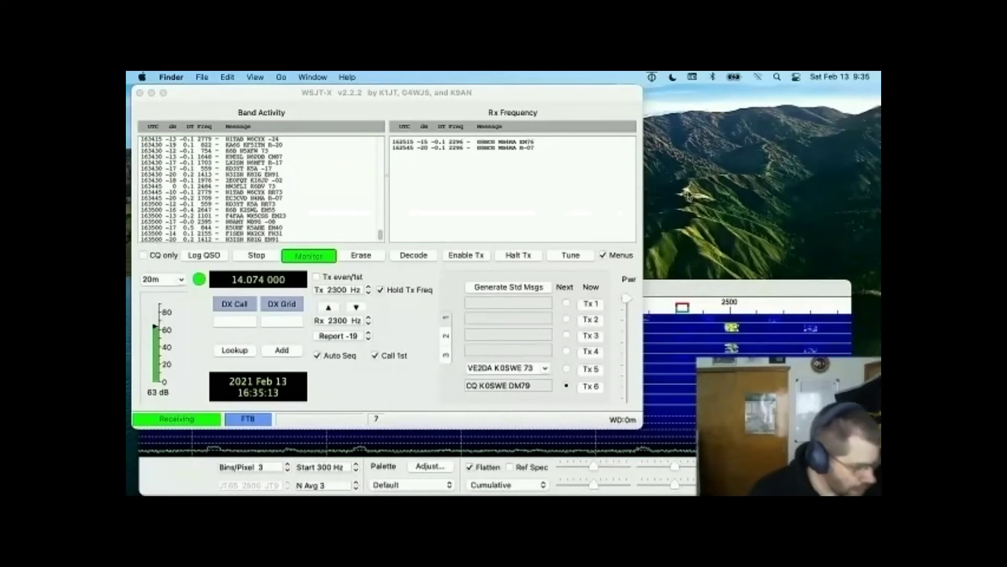
left_click(283, 95)
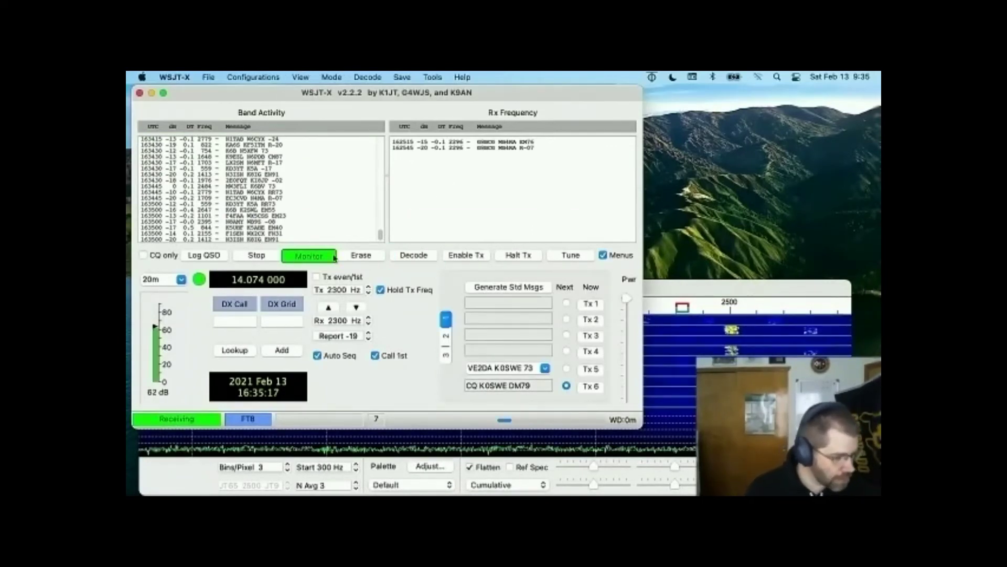
left_click(859, 208)
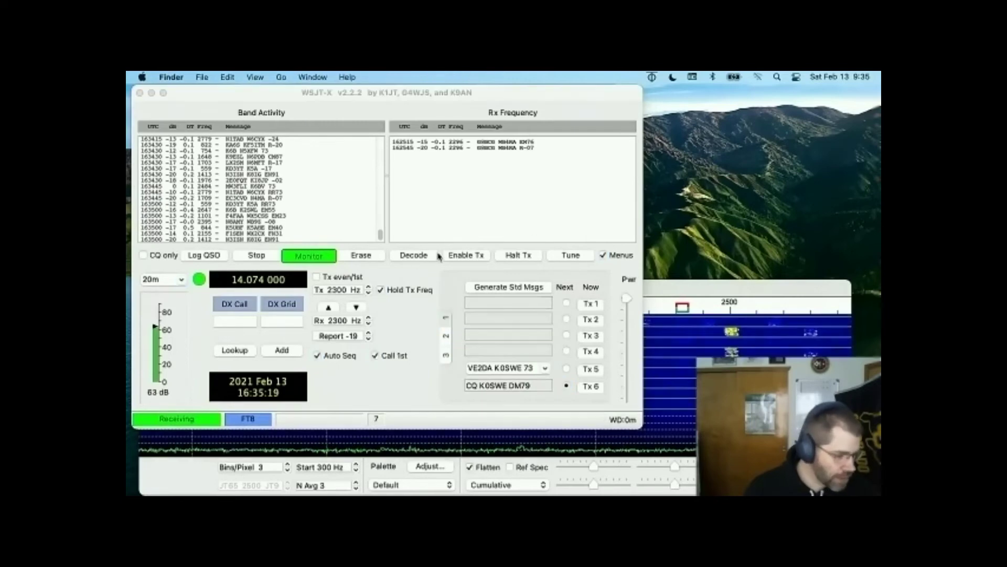
left_click(413, 261)
Switch off the Mac's Wi-Fi from the menu bar, leaving WSJT-X decoding
left_click(684, 188)
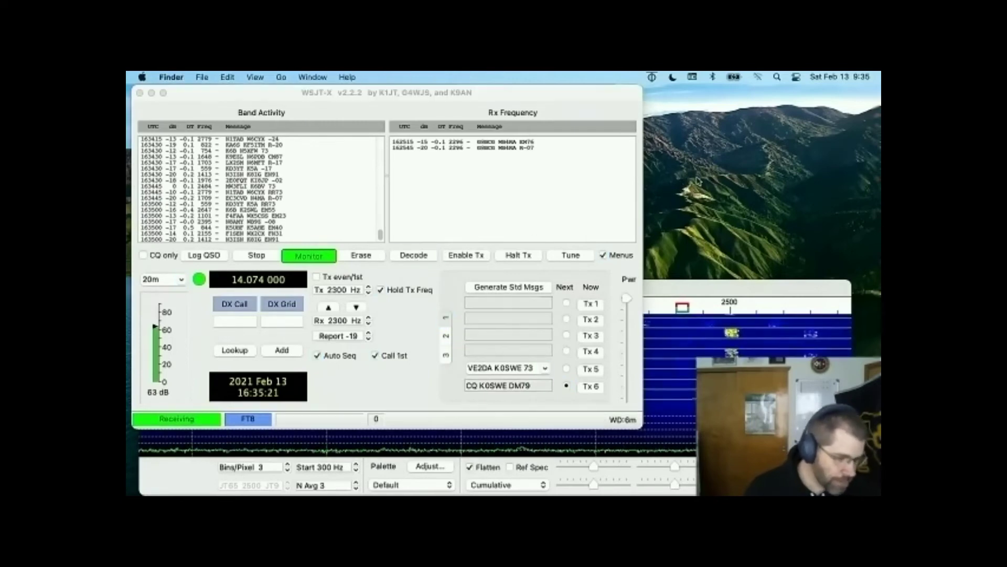
left_click(757, 78)
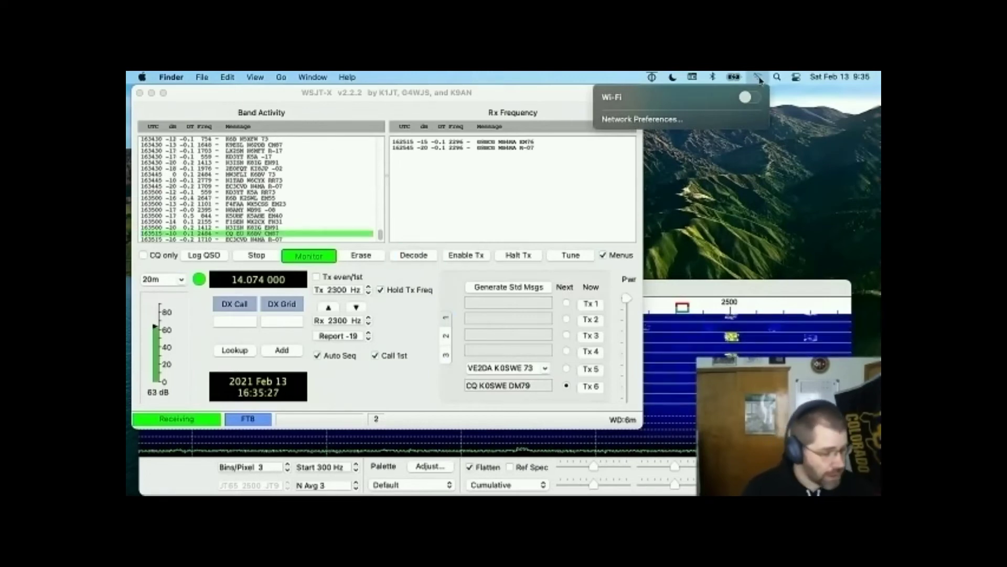
left_click(758, 78)
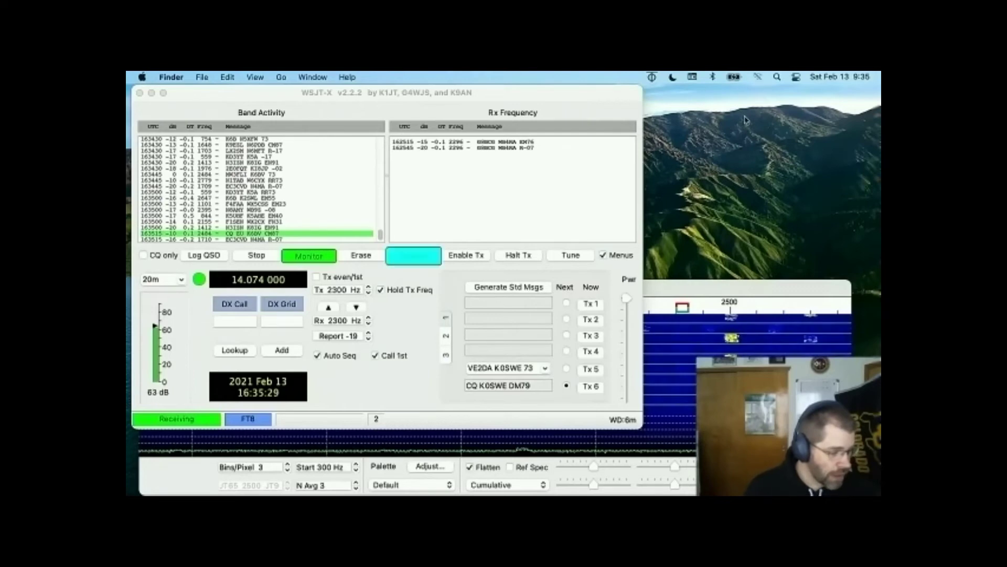
Launch Forester from the Dock and close the red 'couldn't log you in' banner
mouse_move(503, 475)
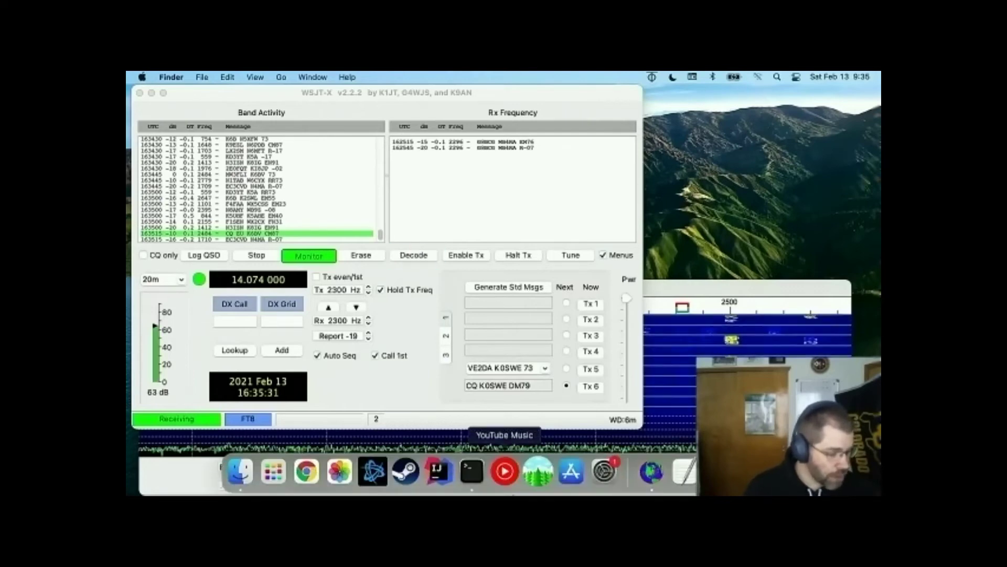
left_click(547, 472)
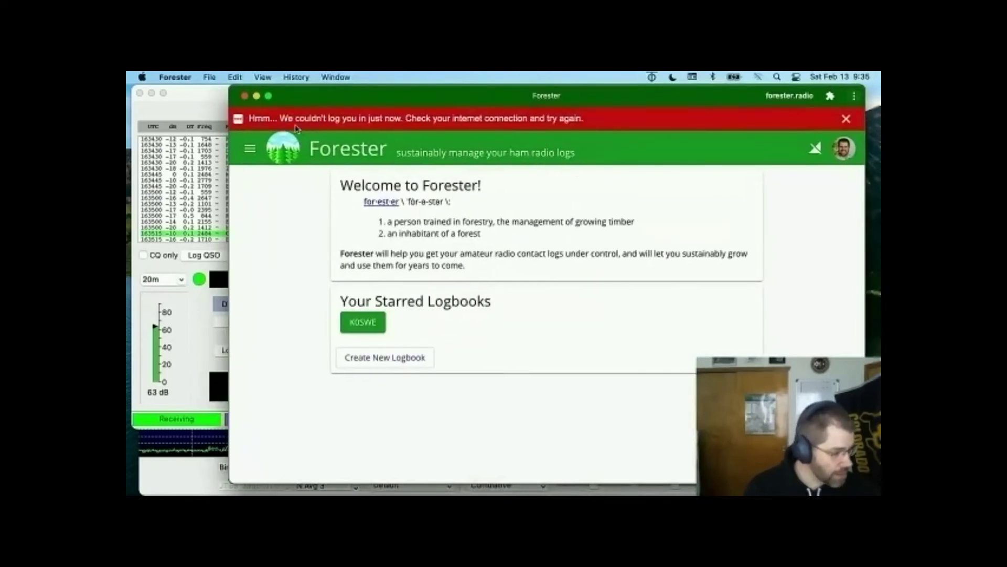
left_click(847, 119)
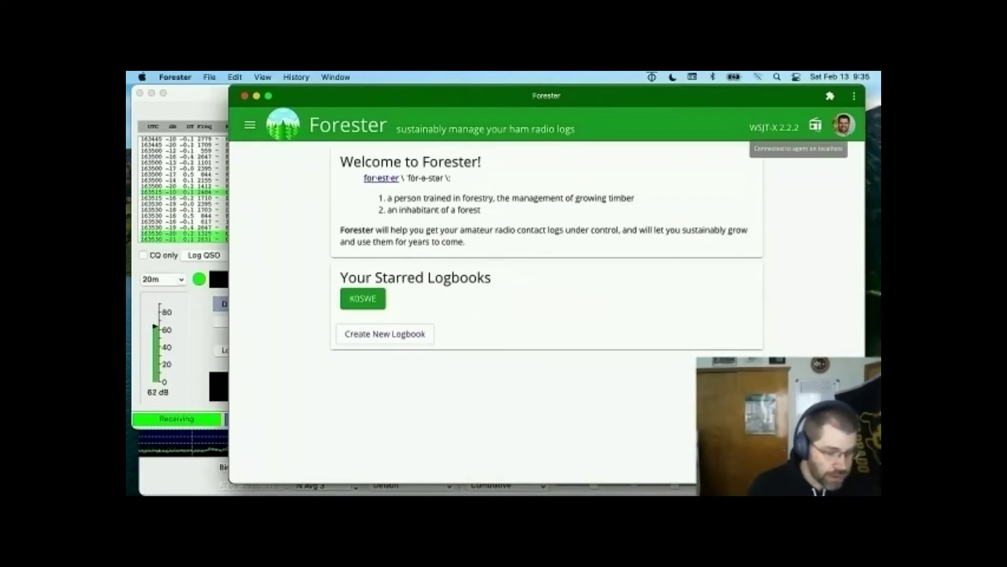
mouse_move(814, 126)
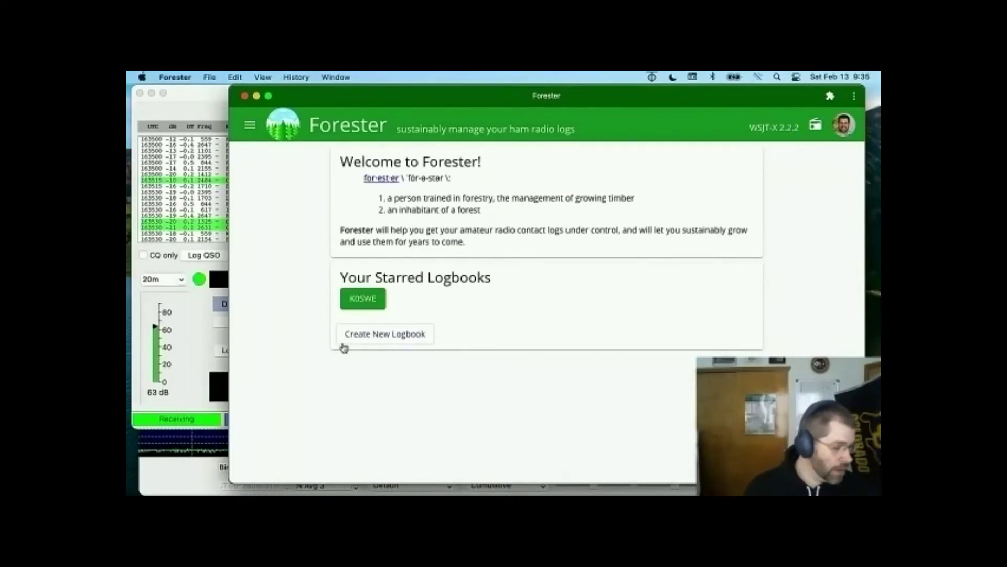
Open the starred K0SWE logbook and switch on 'Sync with WSJT-X'
left_click(378, 295)
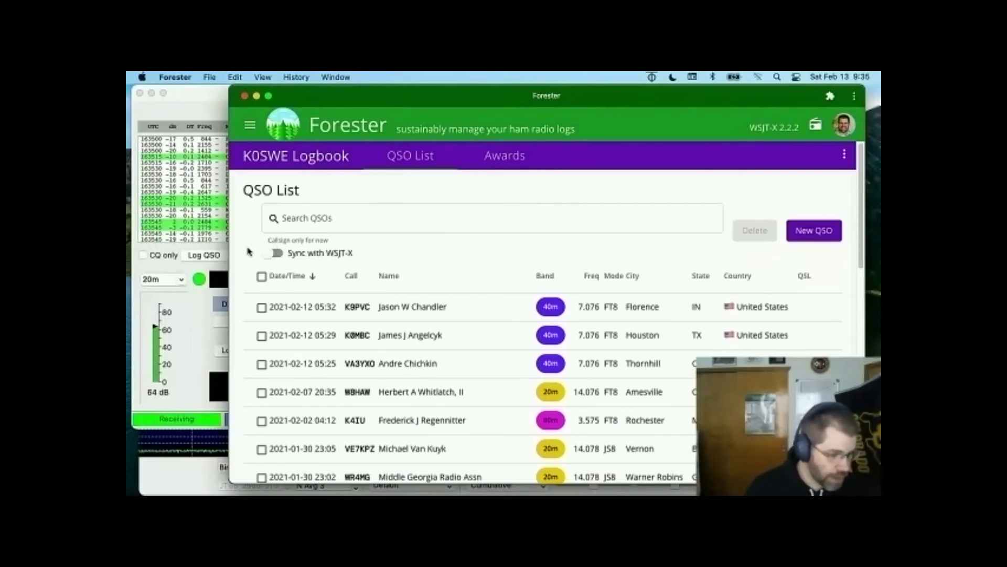
left_click(277, 256)
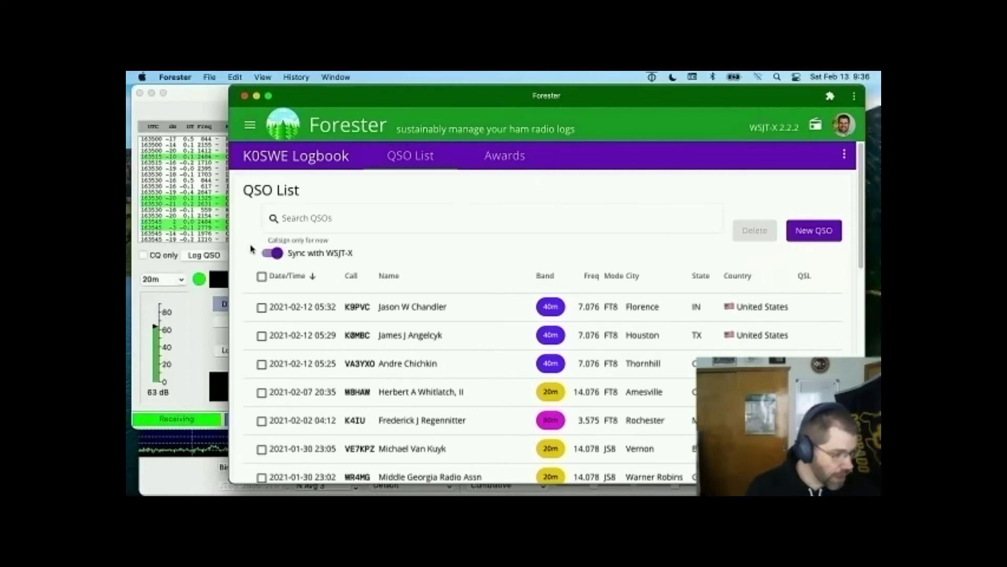
Select the CQ W6CYX station in WSJT-X and check Forester's synced search for it
left_click(208, 339)
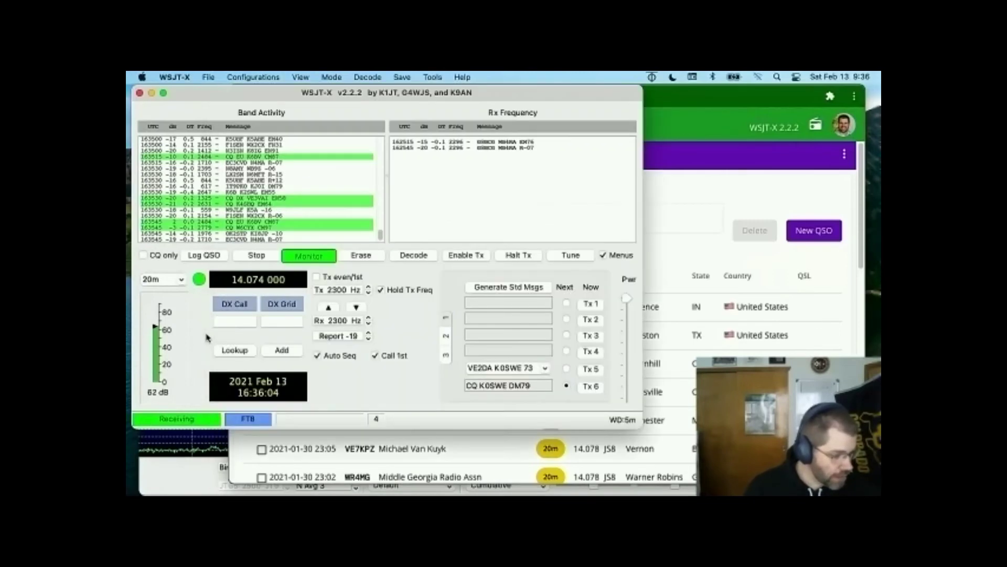
left_click(230, 323)
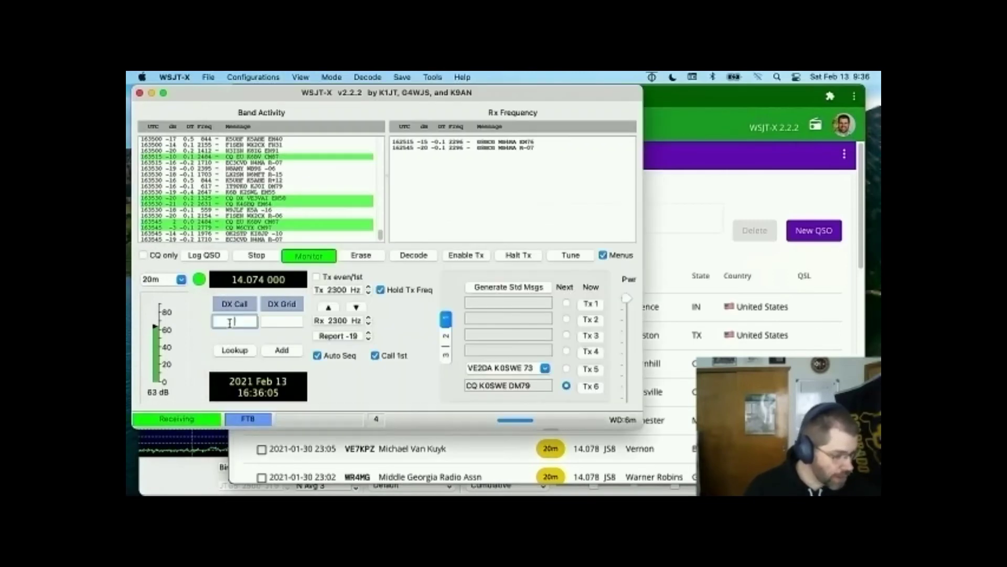
left_click(682, 195)
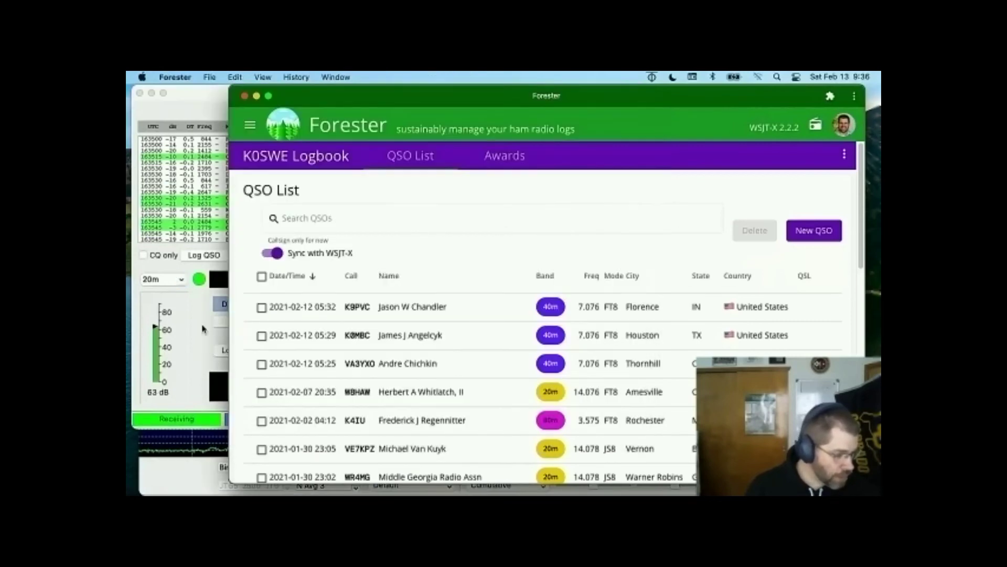
left_click(202, 329)
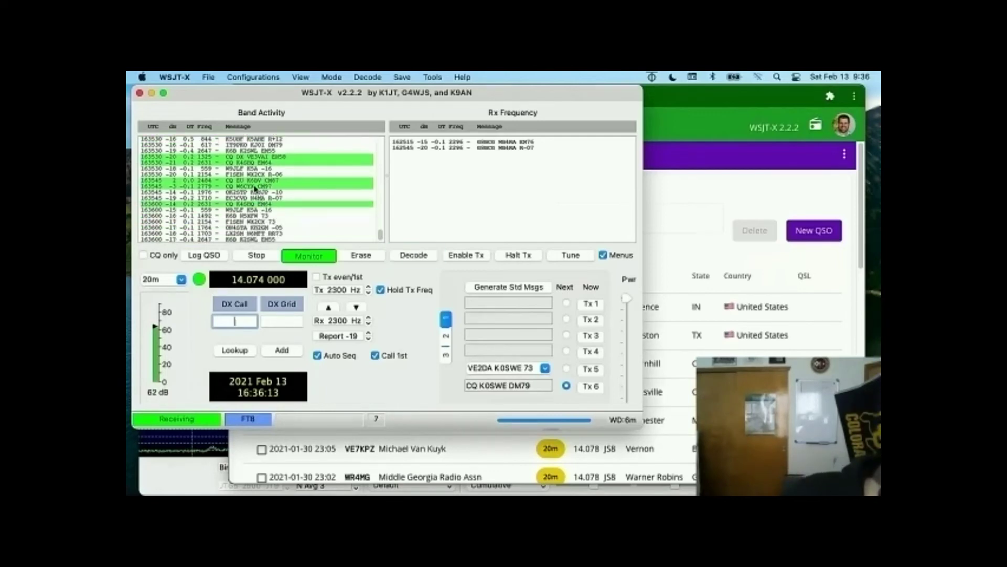
double_click(255, 186)
left_click(748, 177)
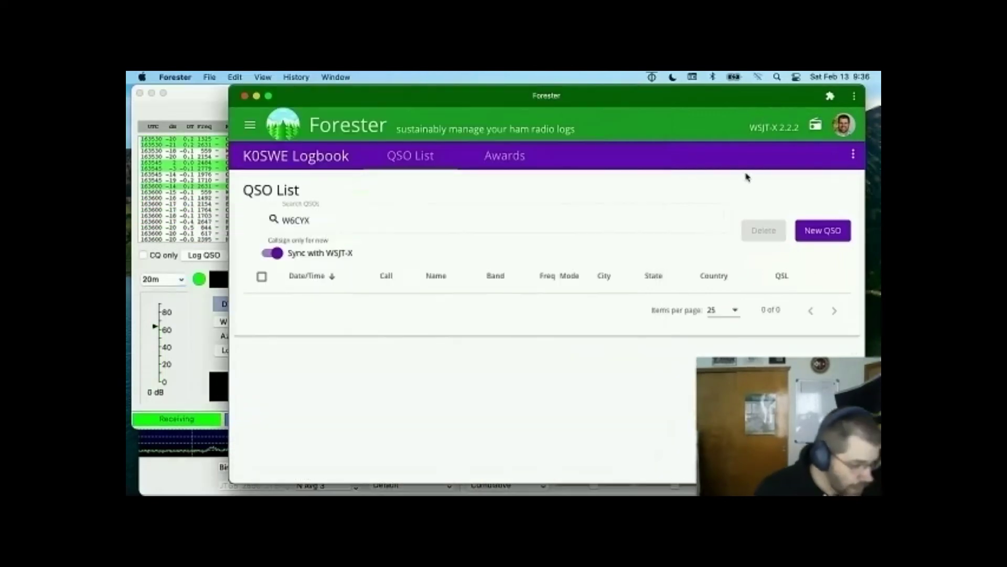
left_click(195, 325)
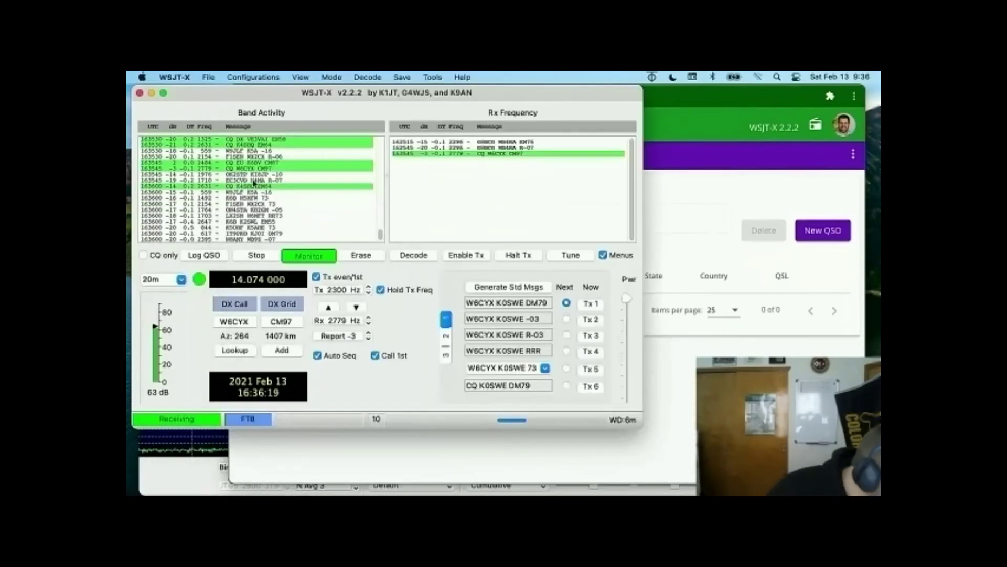
double_click(226, 187)
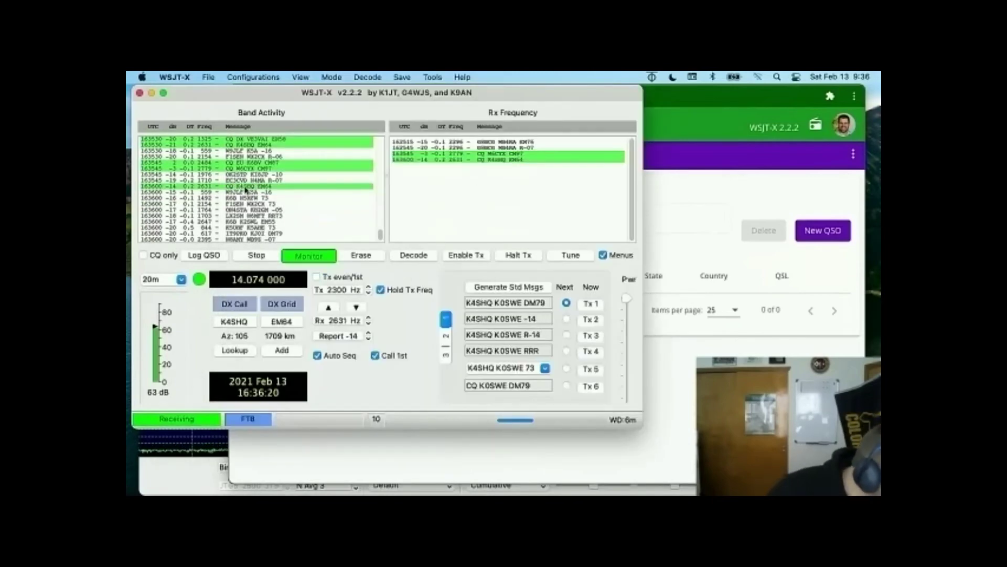
left_click(736, 203)
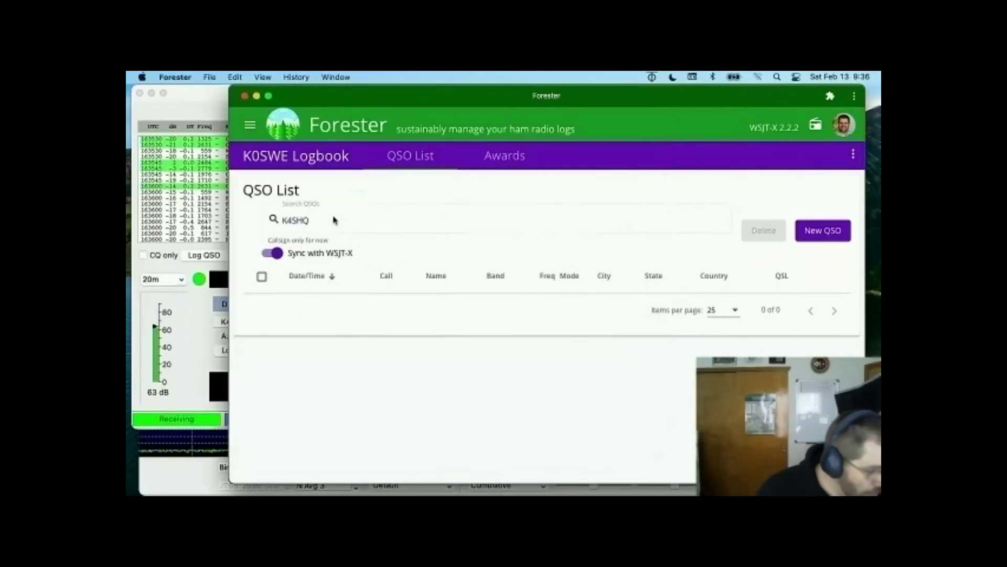
left_click(213, 358)
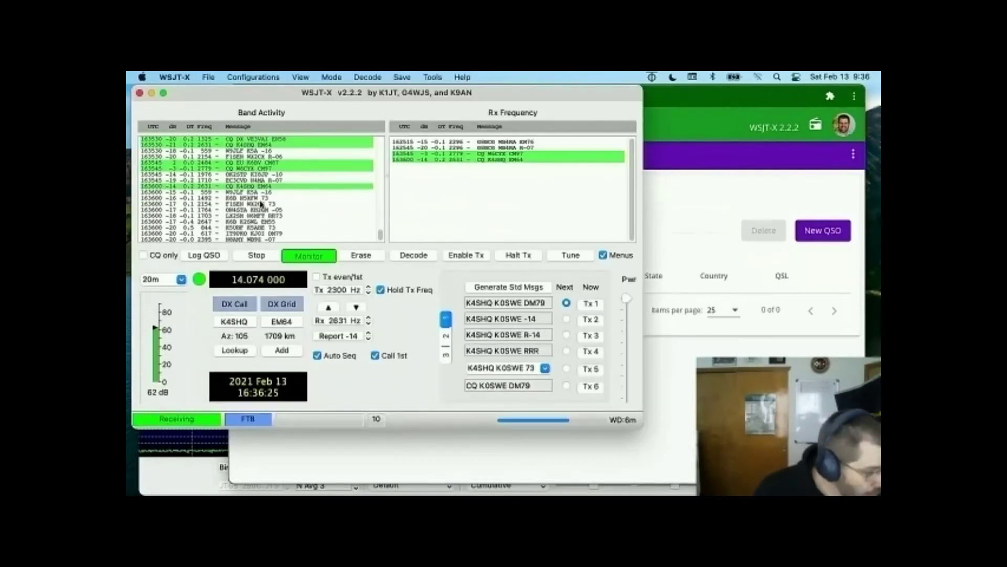
scroll(261, 205, "up", 5)
scroll(261, 205, "down", 5)
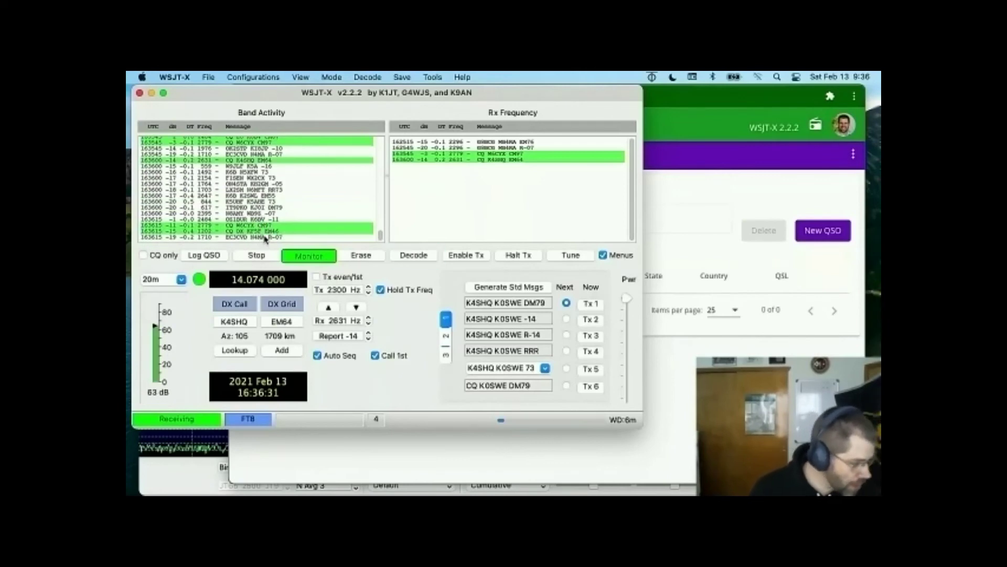
left_click(808, 178)
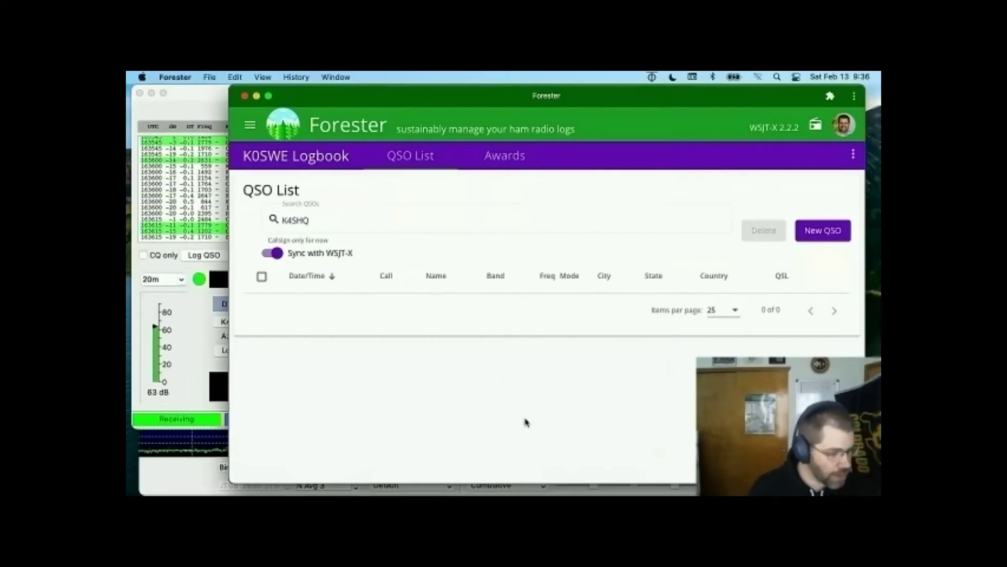
left_click(205, 339)
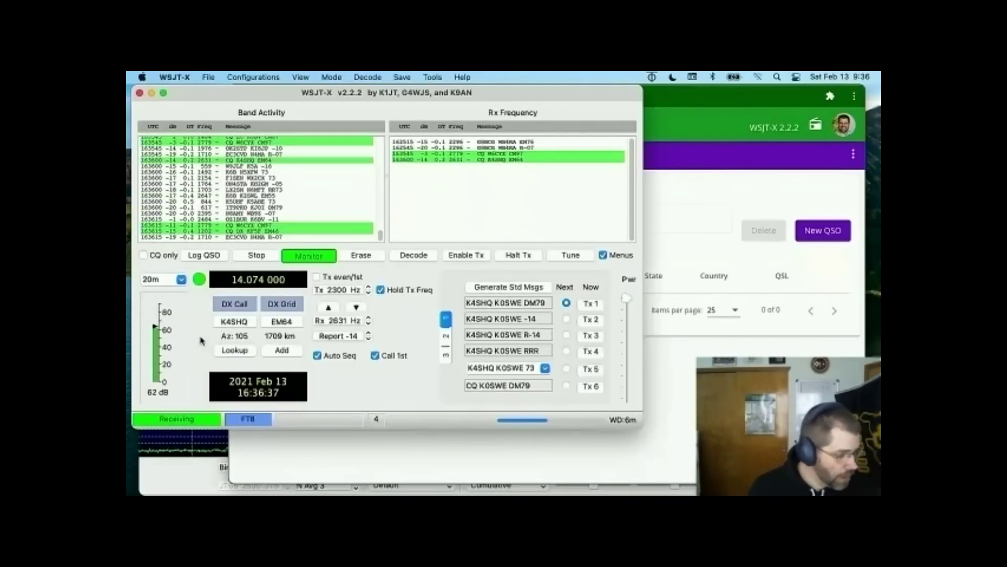
Clear K4SHQ's DX call, grid and Tx messages in WSJT-X with F4
left_click(720, 159)
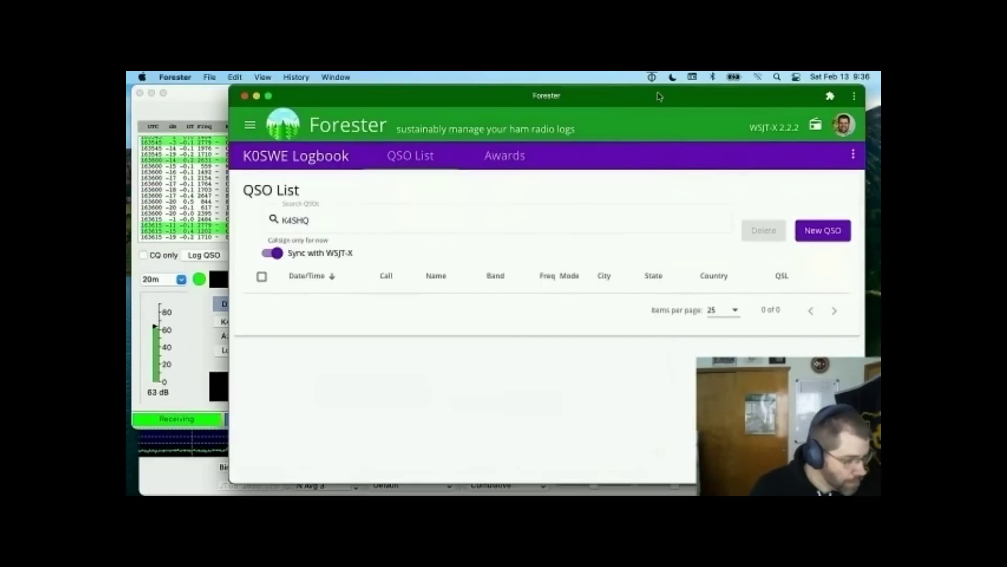
left_click(192, 108)
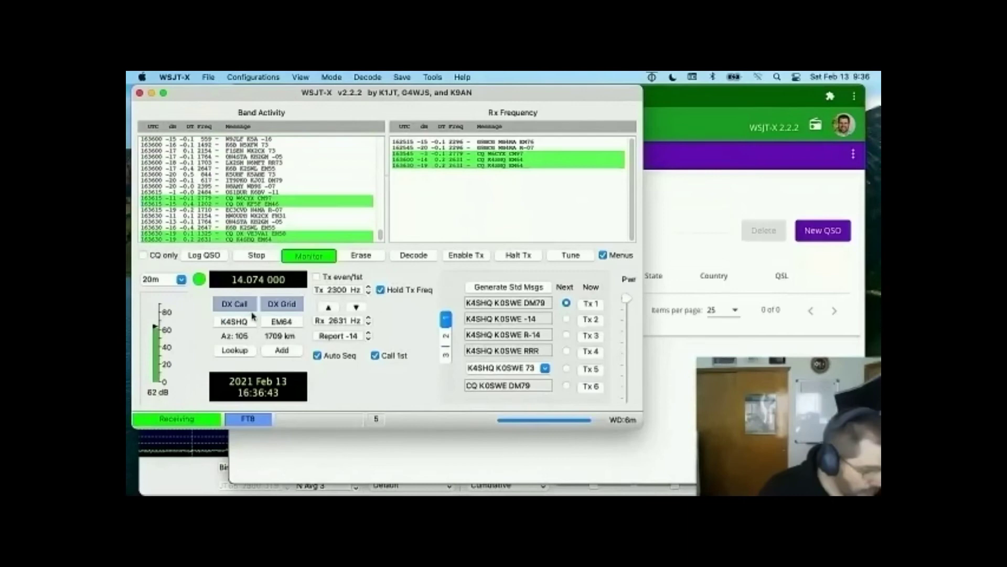
key("F4")
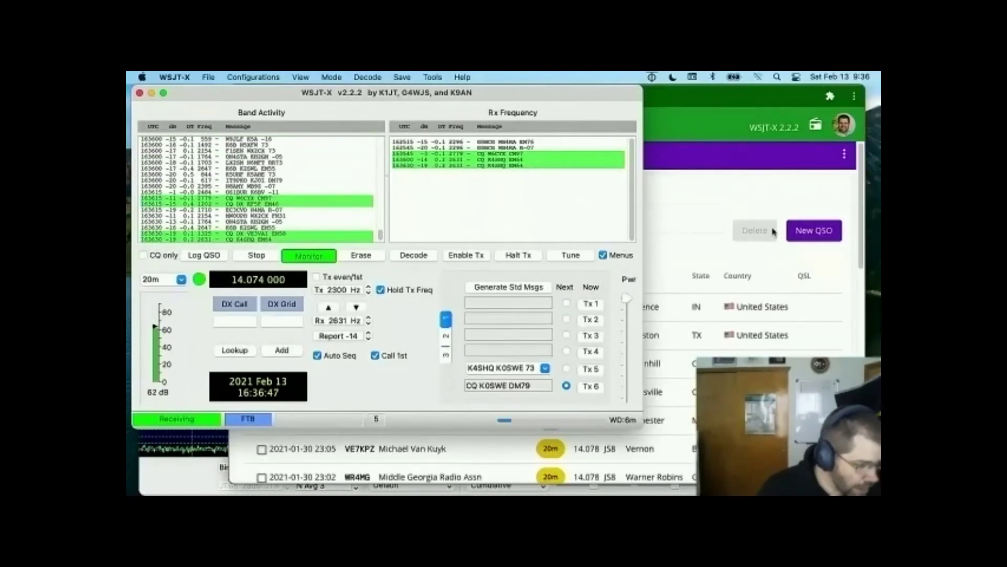
Attempt Log QSO with no callsign and dismiss the empty-callsign warning
left_click(787, 189)
left_click(199, 348)
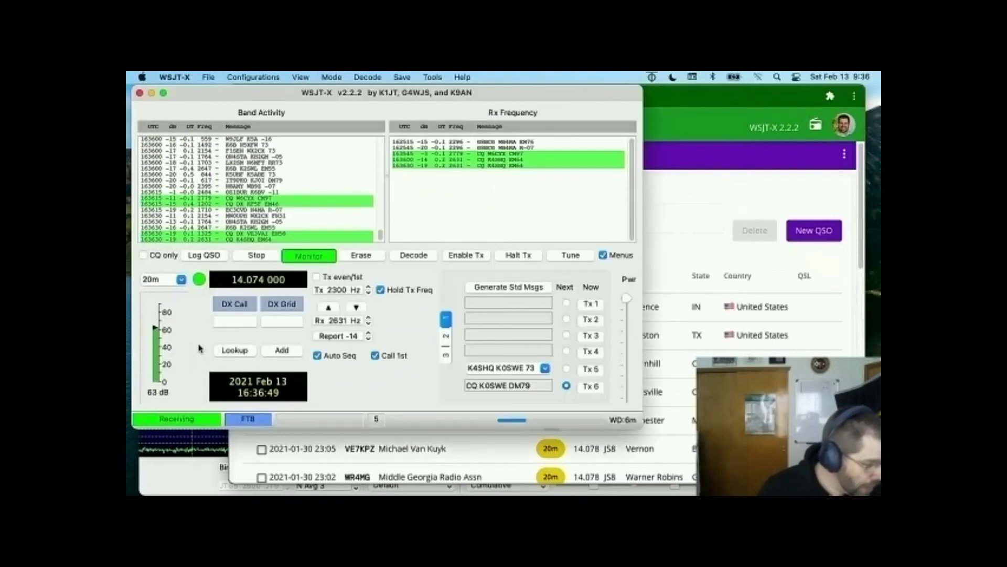
left_click(204, 255)
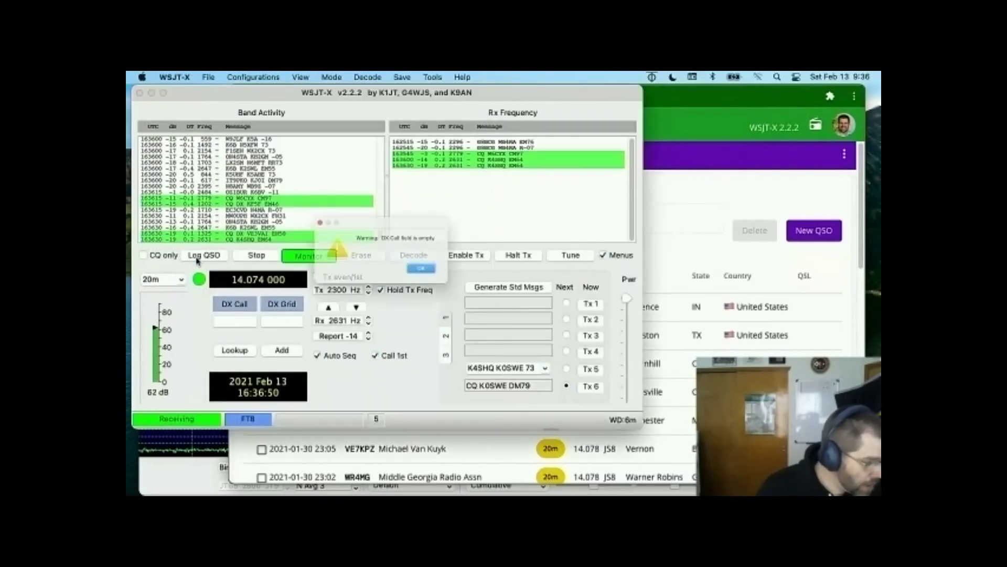
left_click(436, 277)
left_click(276, 290)
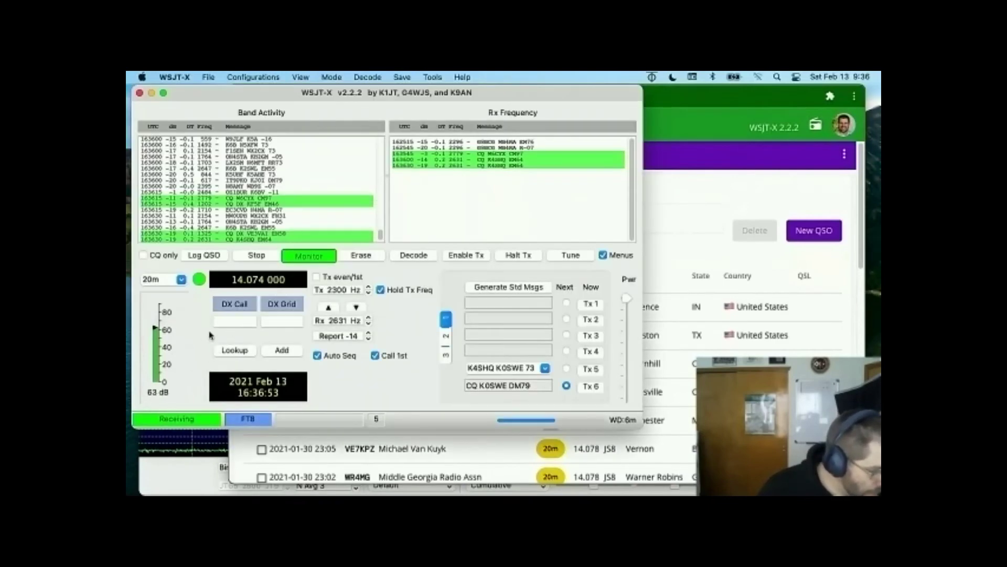
left_click(251, 321)
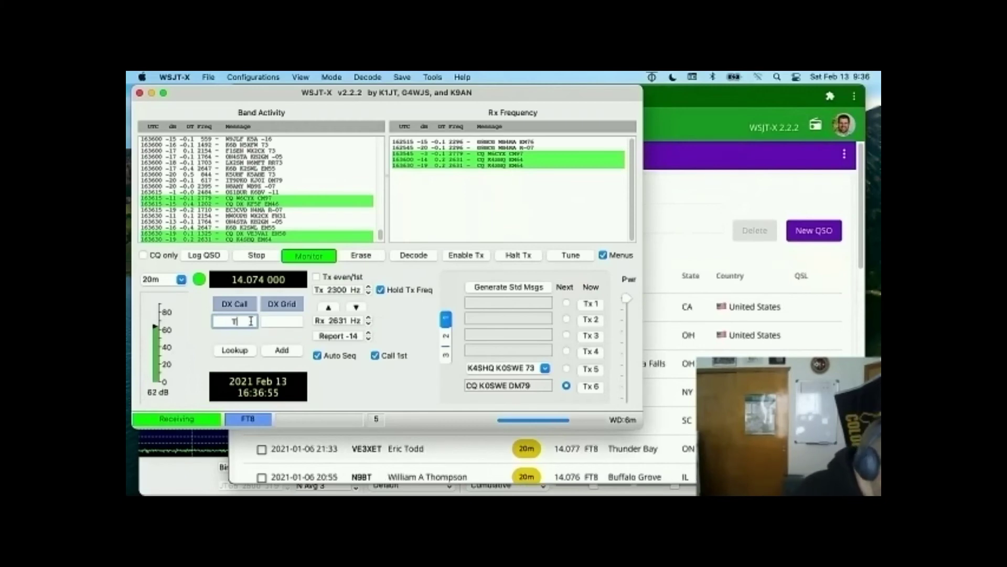
Enter T3ST as the DX call and log the contact, confirming with OK
type("T3ST")
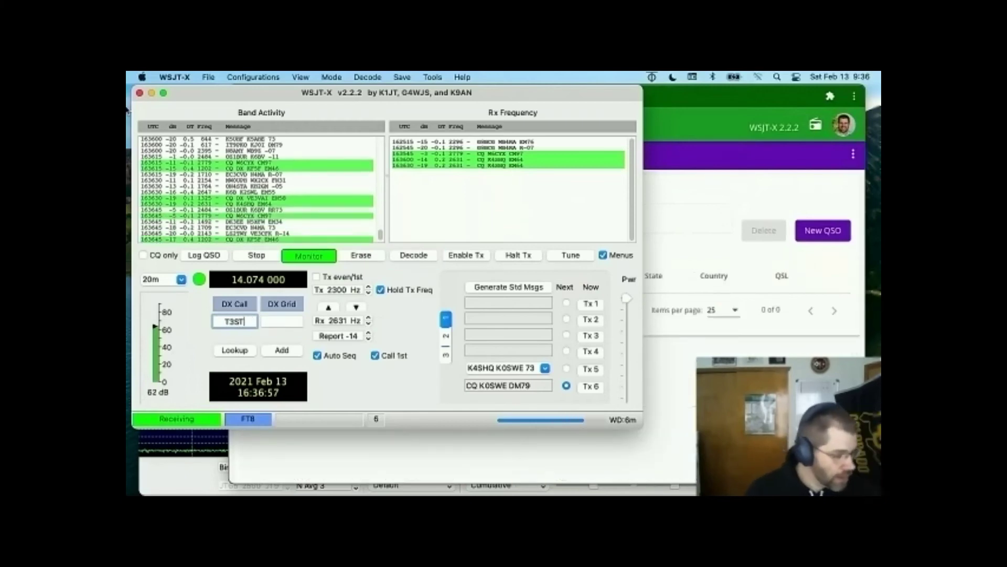
left_click(200, 257)
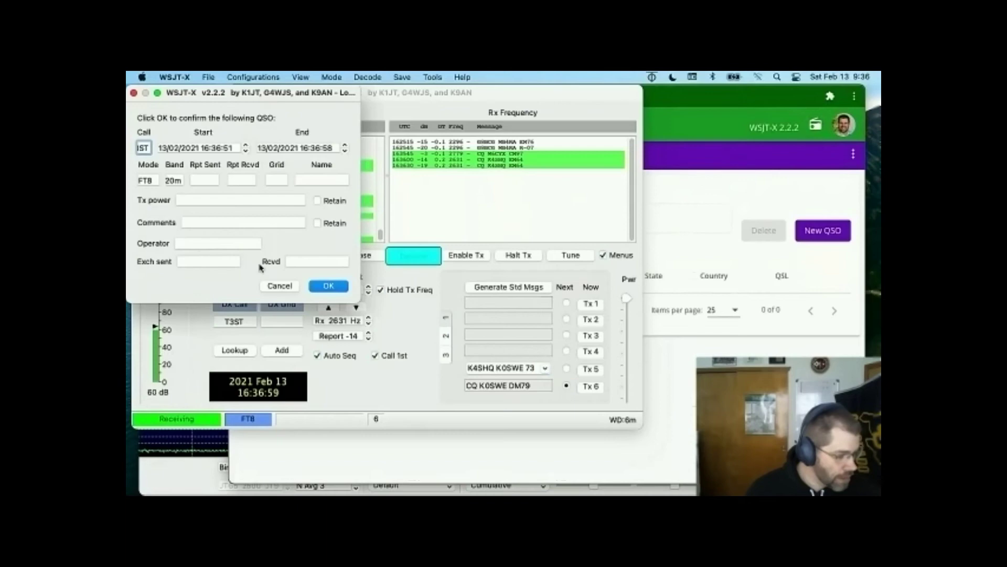
left_click(328, 286)
left_click(773, 186)
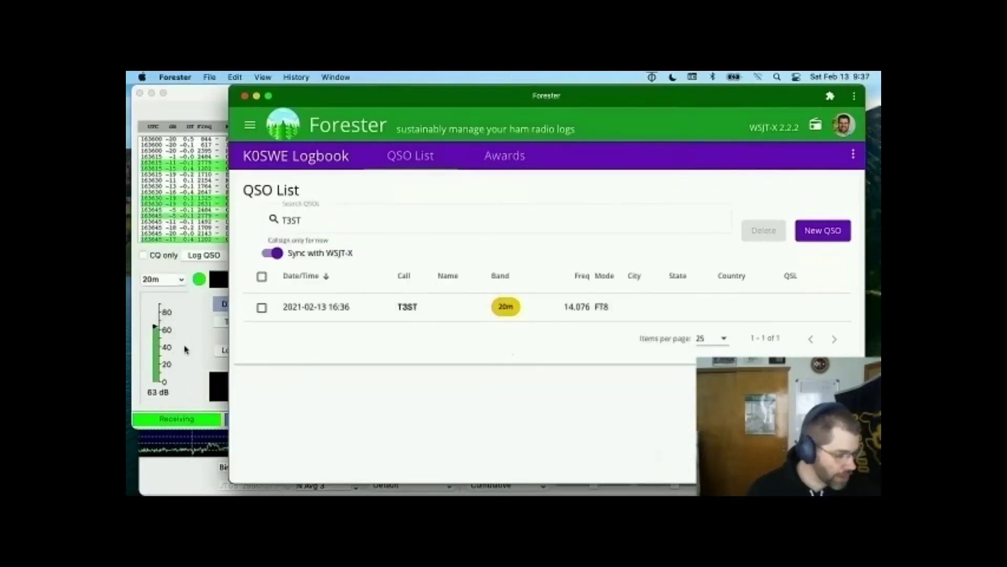
left_click(188, 335)
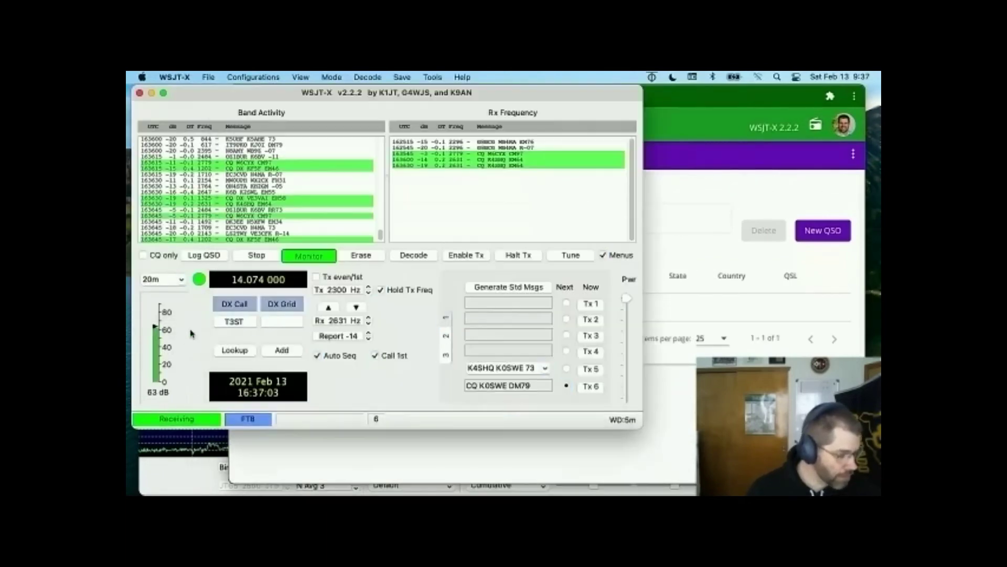
Turn the Mac's Wi-Fi back on so the T3ST QSO syncs to the Linux list
left_click(709, 202)
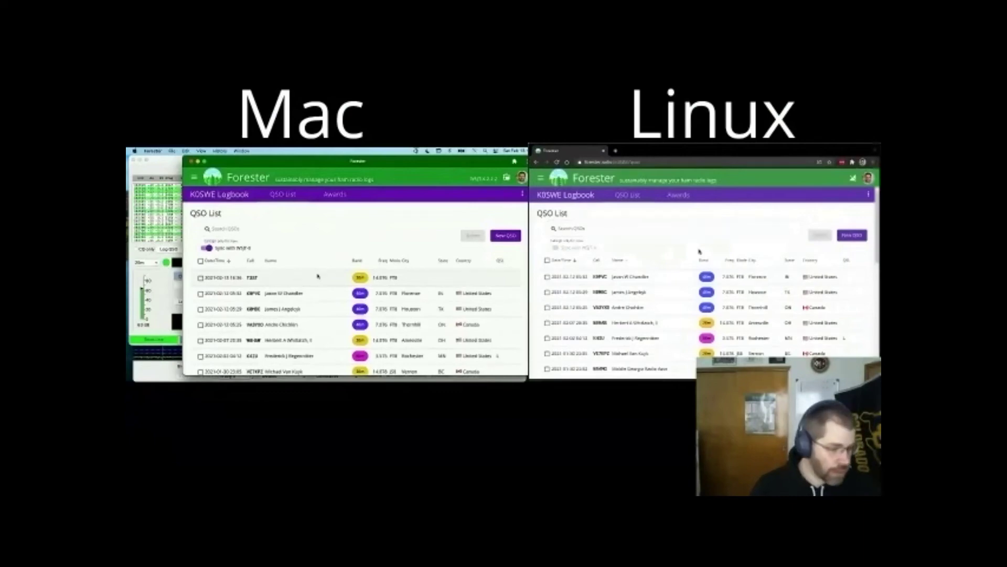
left_click(473, 152)
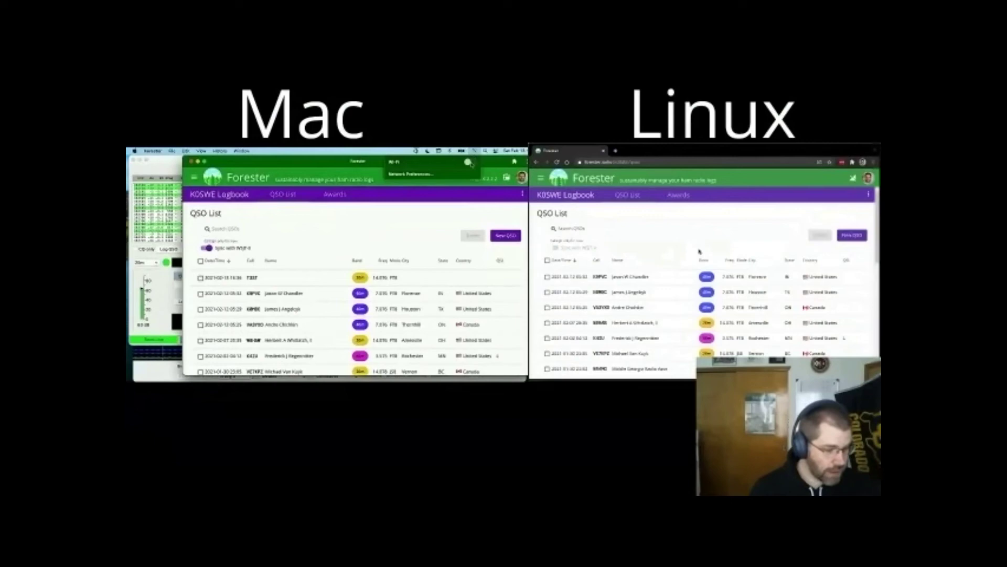
left_click(469, 162)
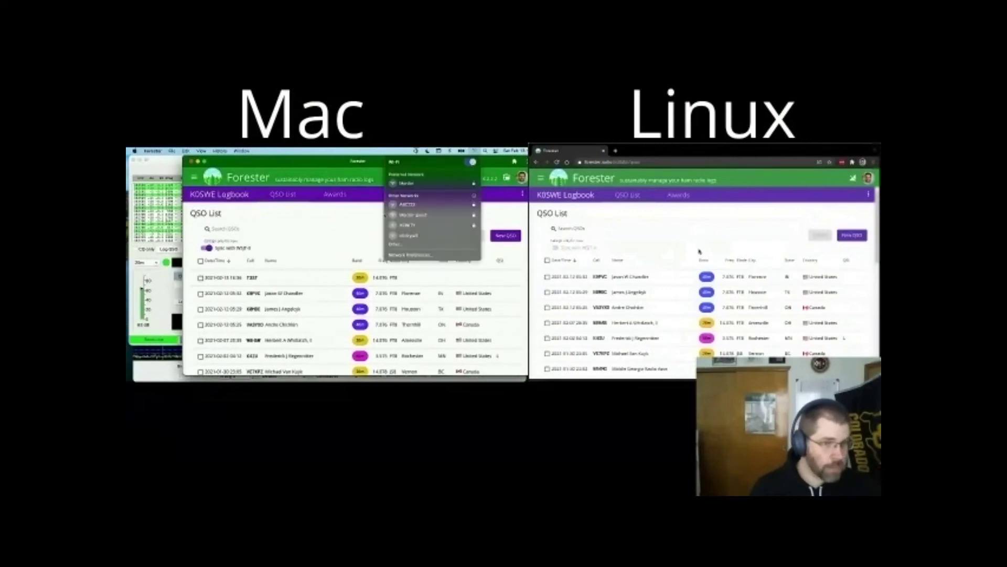
left_click(344, 219)
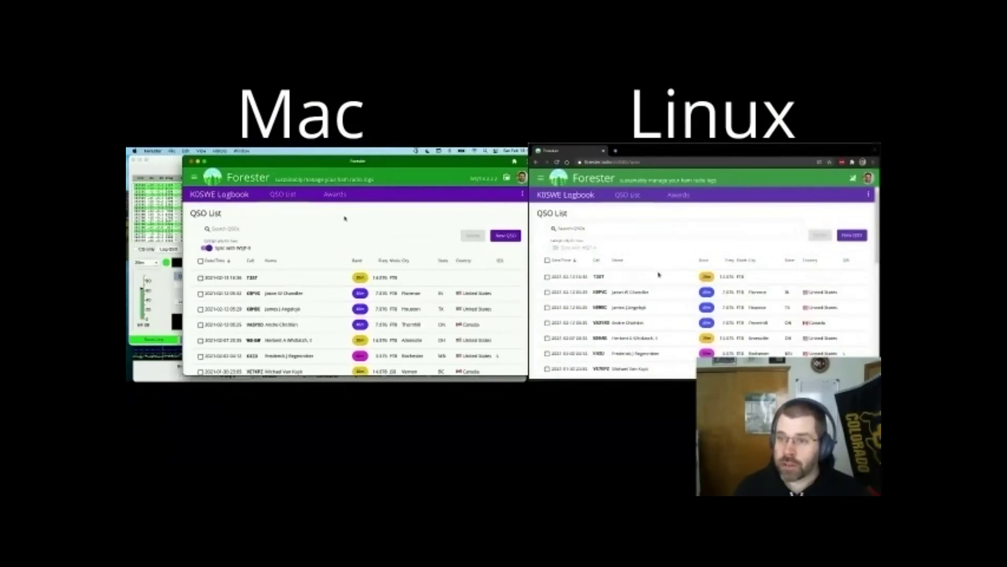
Open the T3ST contact's QSO Details and delete it
left_click(659, 280)
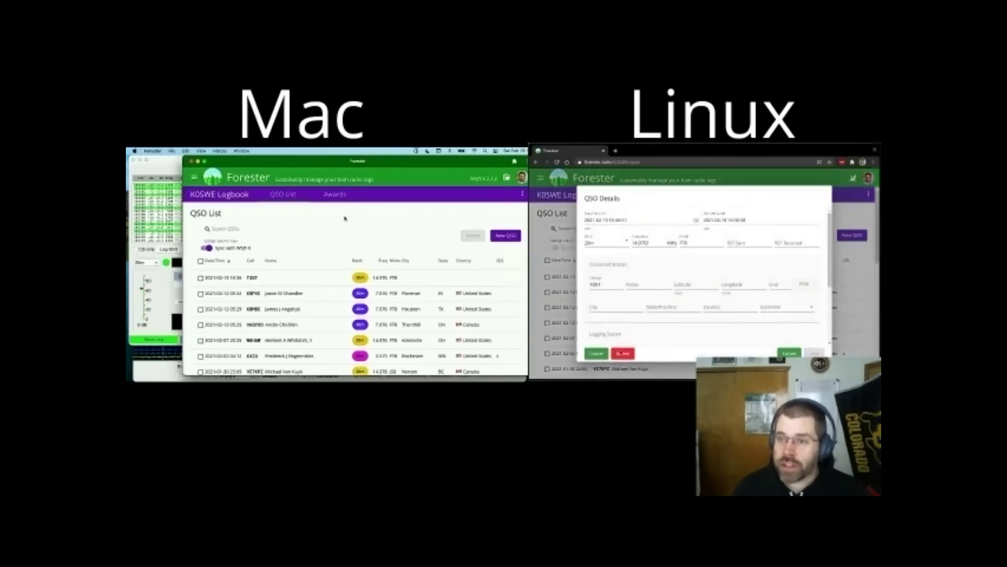
left_click(623, 353)
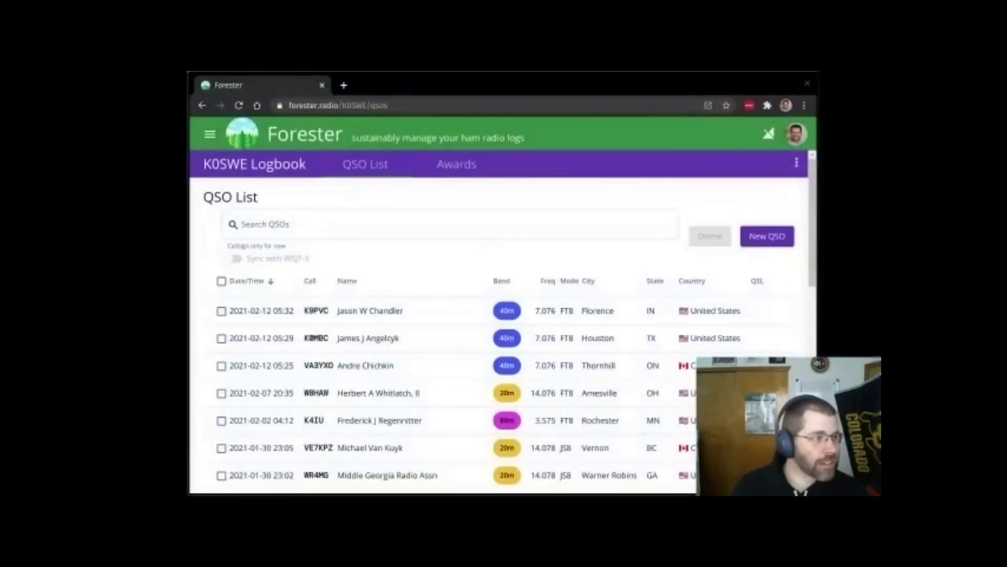
Remove K0SWE/qsos from the address to load forester.radio, then highlight and deselect welcome text
left_click_drag(388, 106, 340, 106)
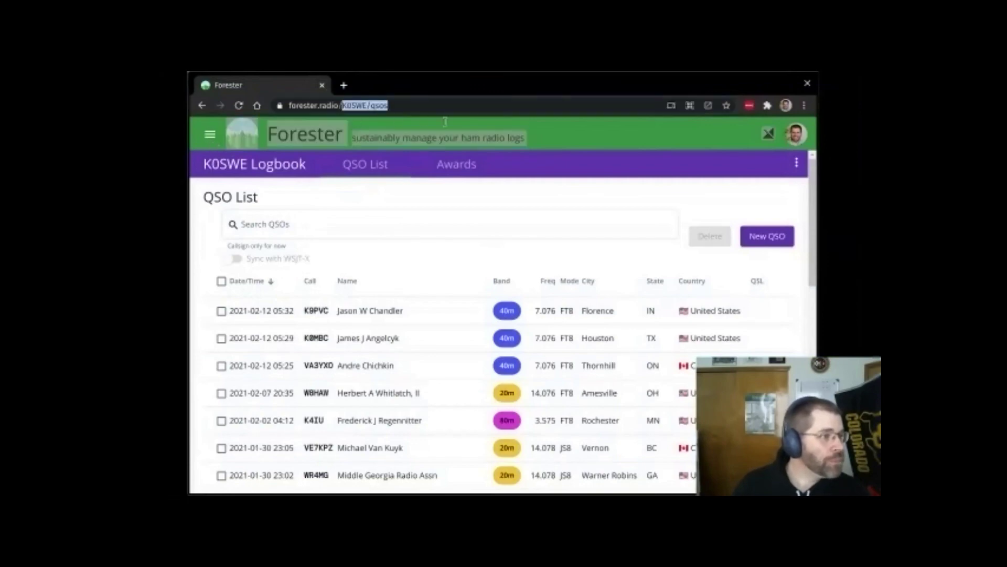
key("BackSpace")
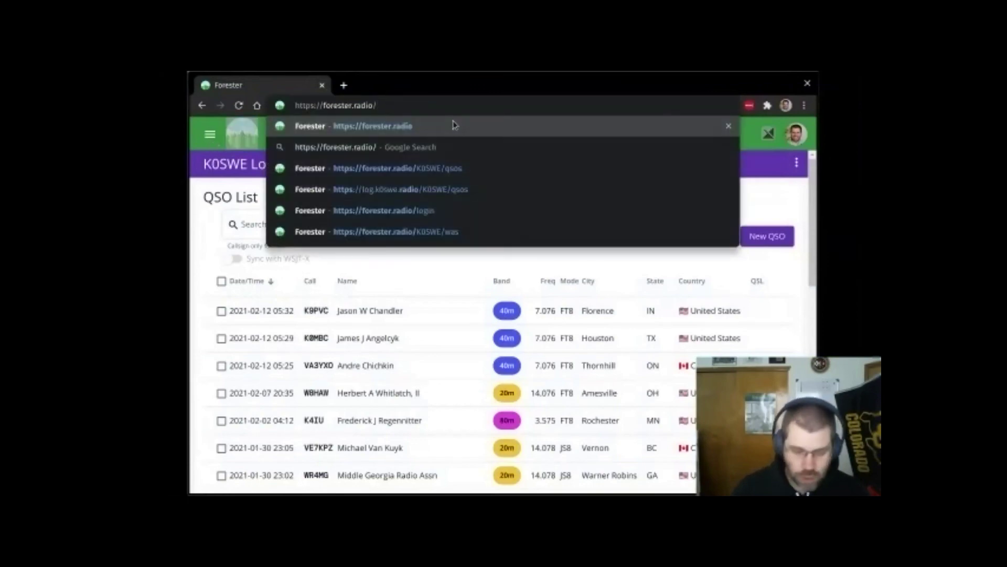
left_click(455, 125)
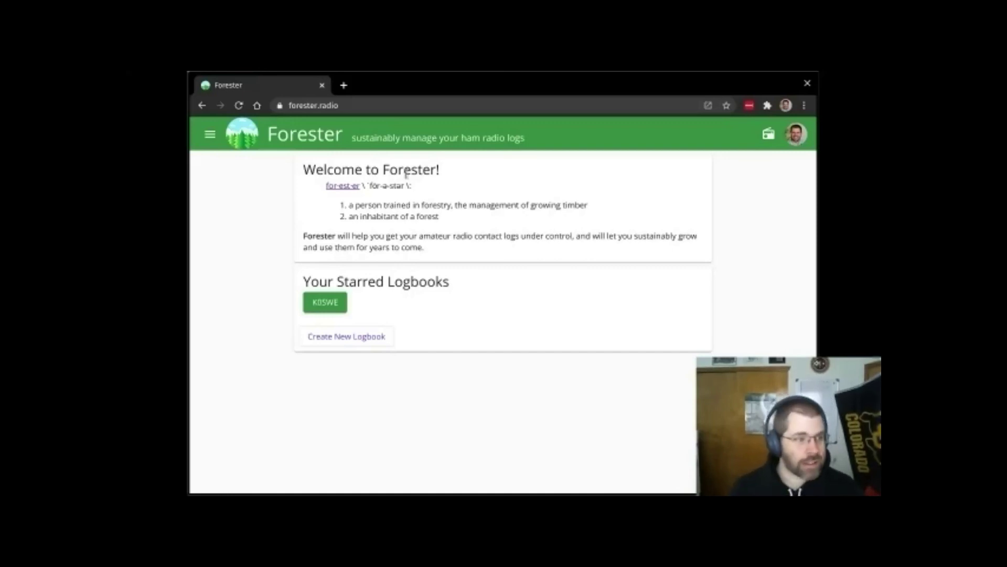
left_click_drag(455, 205, 634, 216)
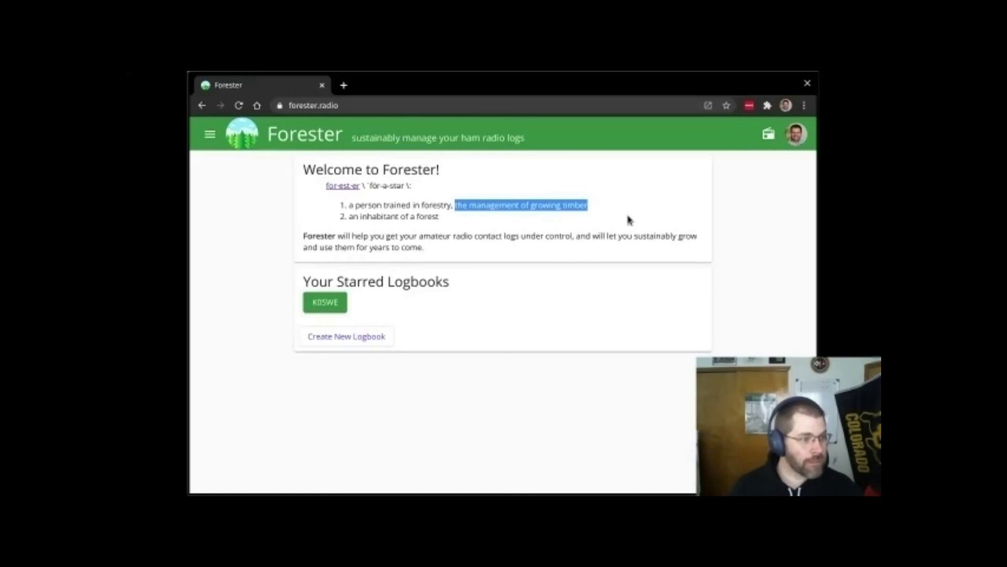
left_click(597, 234)
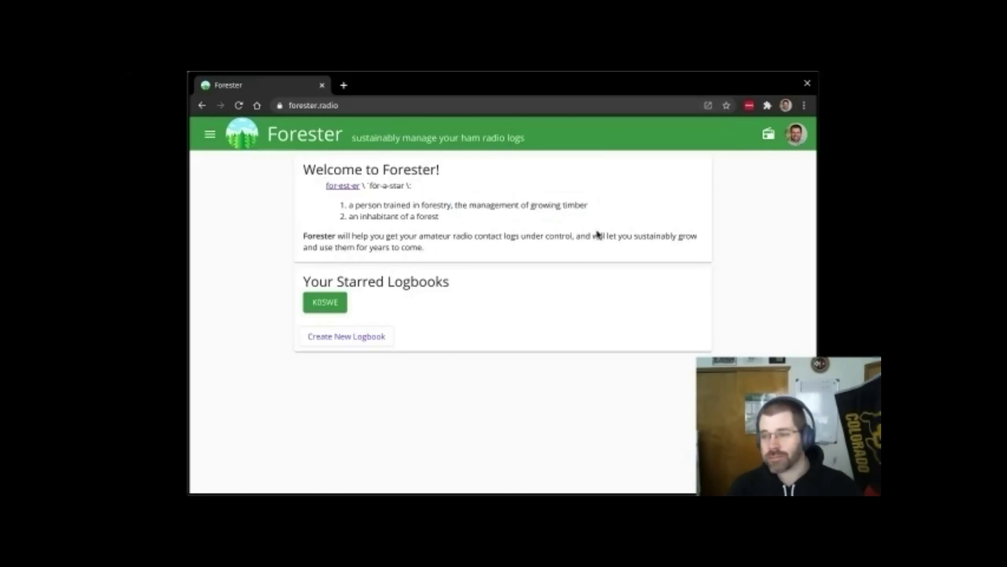